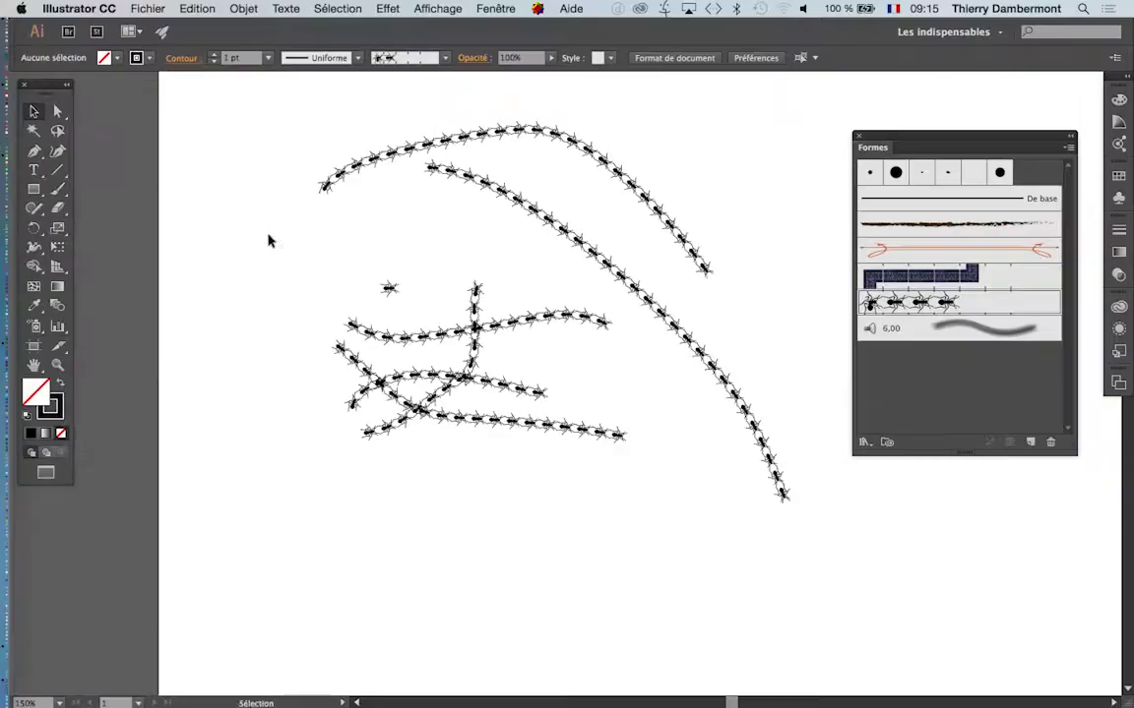
Step: Open the options of the ant pattern brush Forme de motif 1 and turn on the live preview beside the artwork
{"action": "key", "text": "space"}
{"action": "left_click_drag", "start_coordinate": [220, 241], "coordinate": [123, 244]}
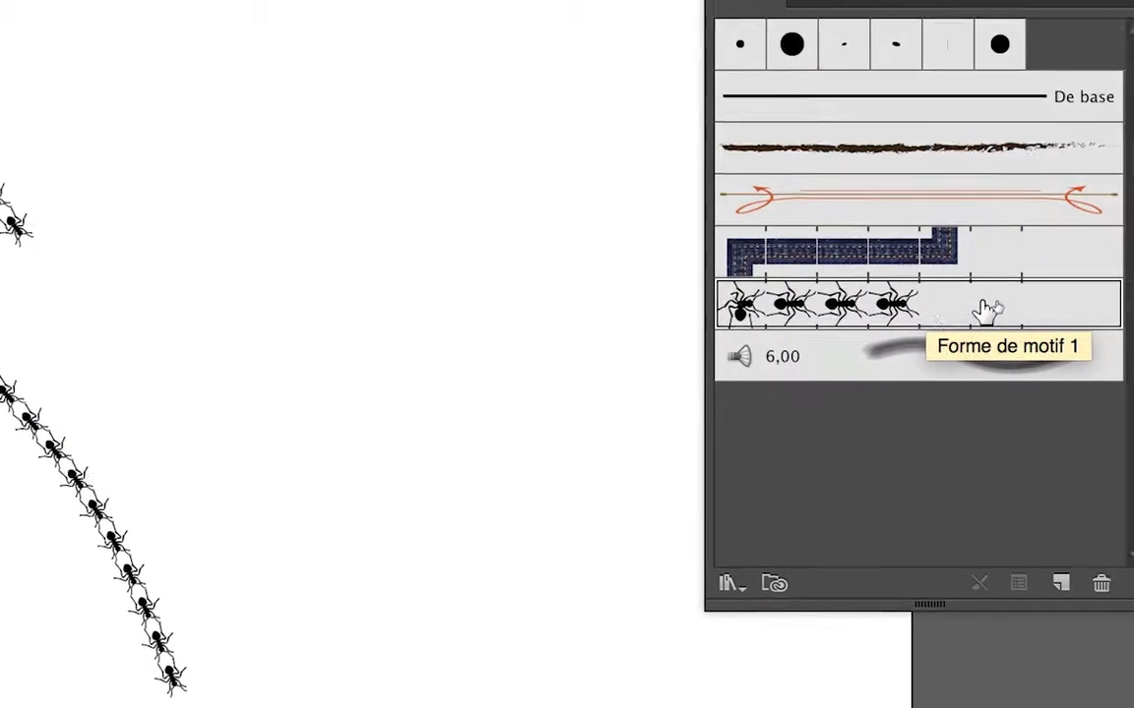
{"action": "double_click", "coordinate": [987, 310]}
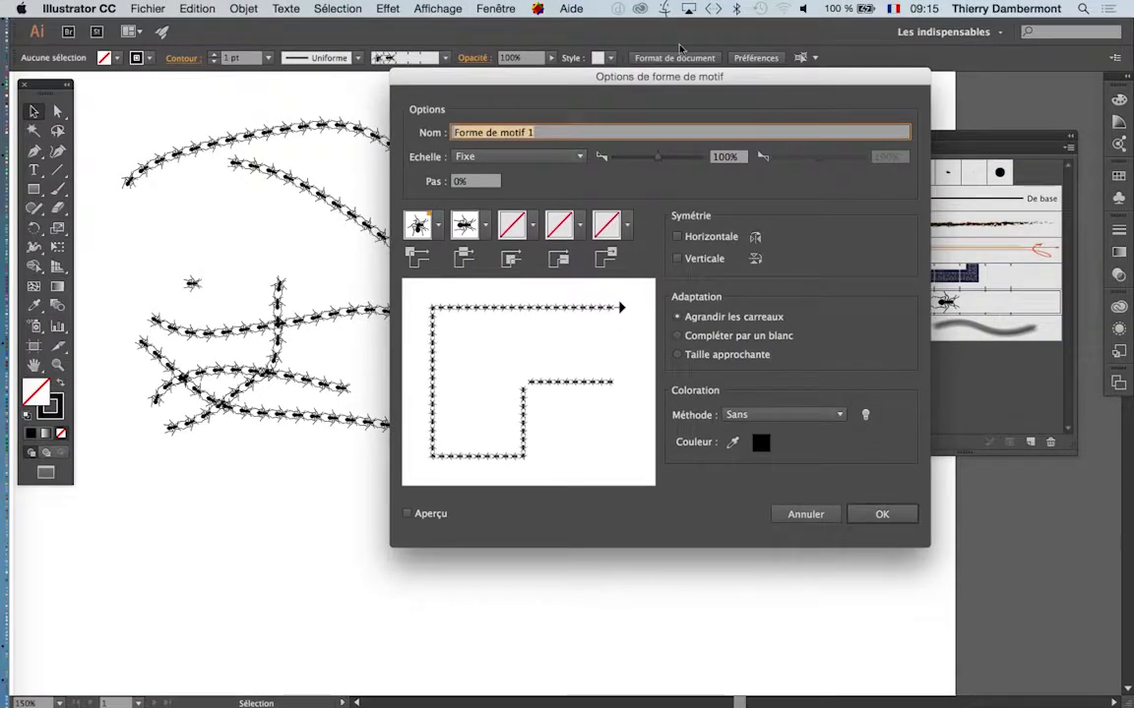
{"action": "left_click_drag", "start_coordinate": [679, 76], "coordinate": [846, 76]}
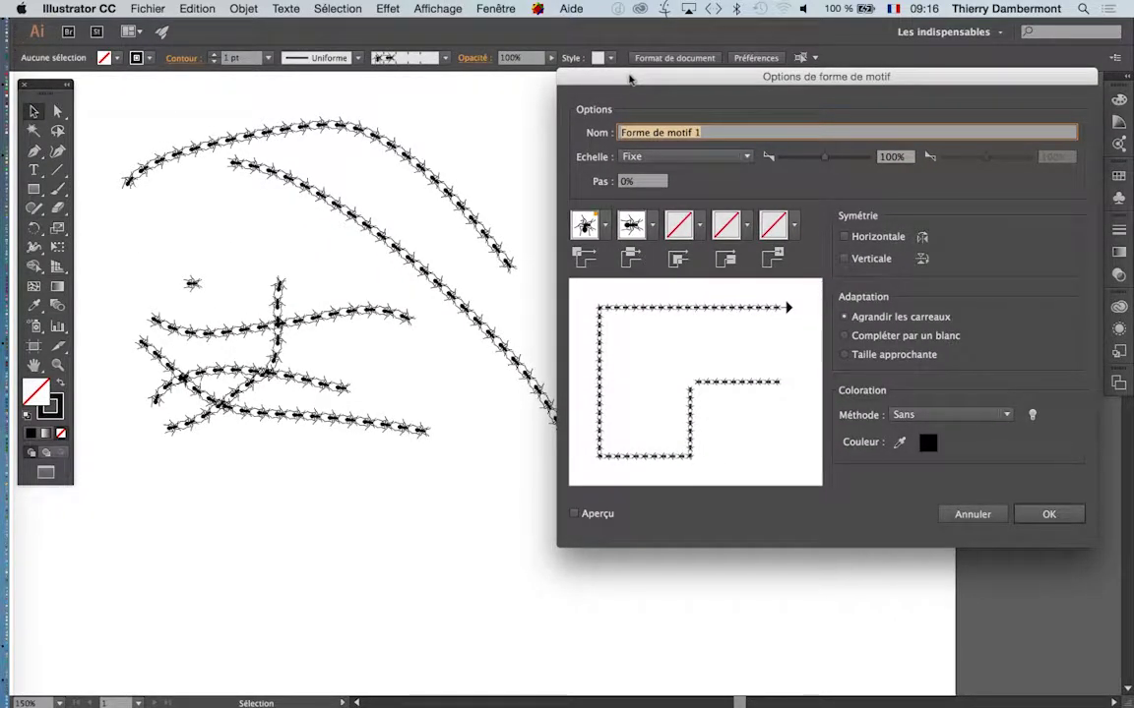
{"action": "left_click_drag", "start_coordinate": [630, 80], "coordinate": [623, 105]}
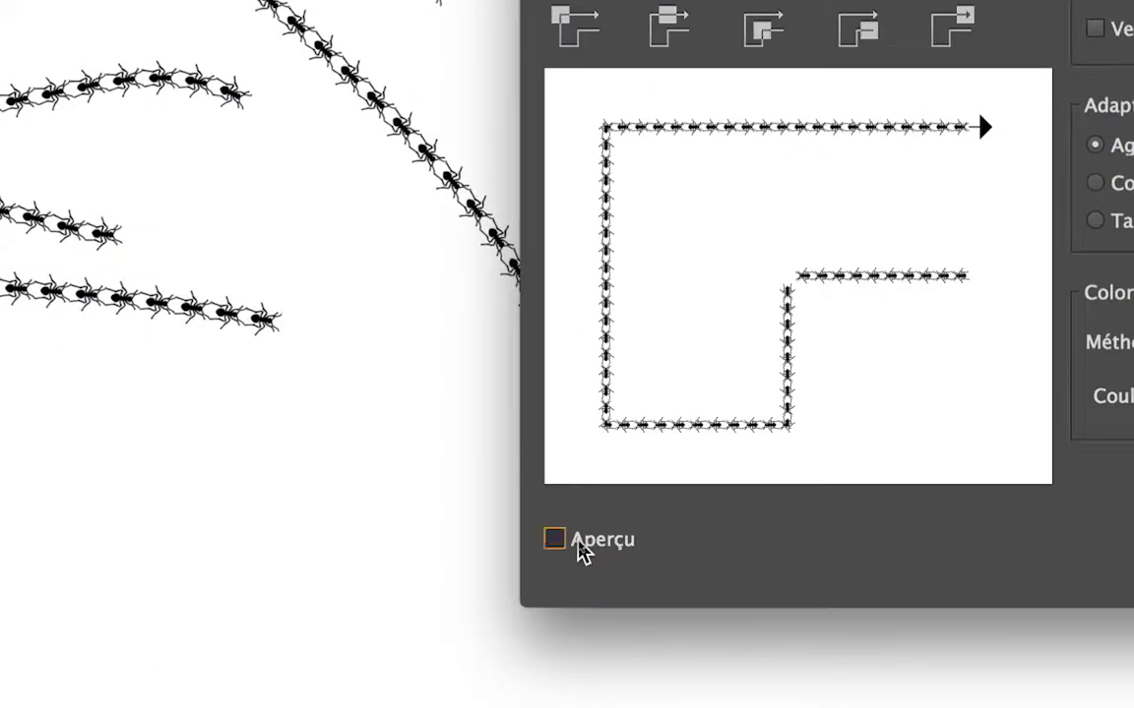
{"action": "left_click", "coordinate": [582, 548]}
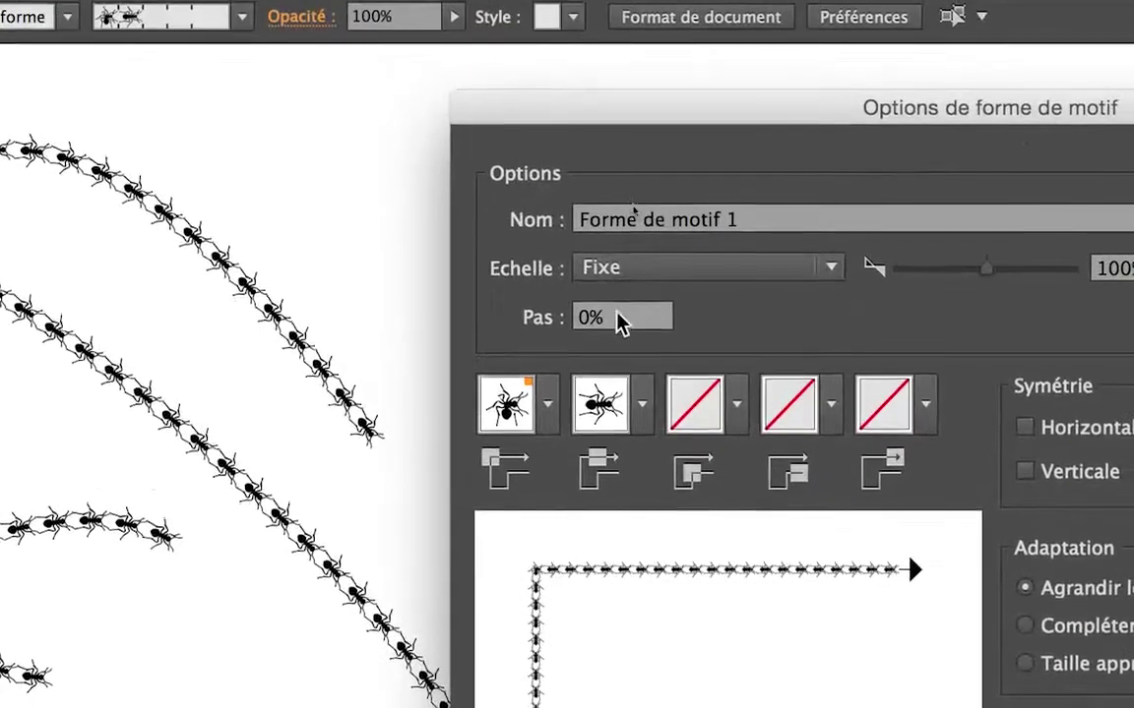
Step: Try spacings of 100%, 50% and 200% between the ants of the pattern brush
{"action": "left_click", "coordinate": [581, 303]}
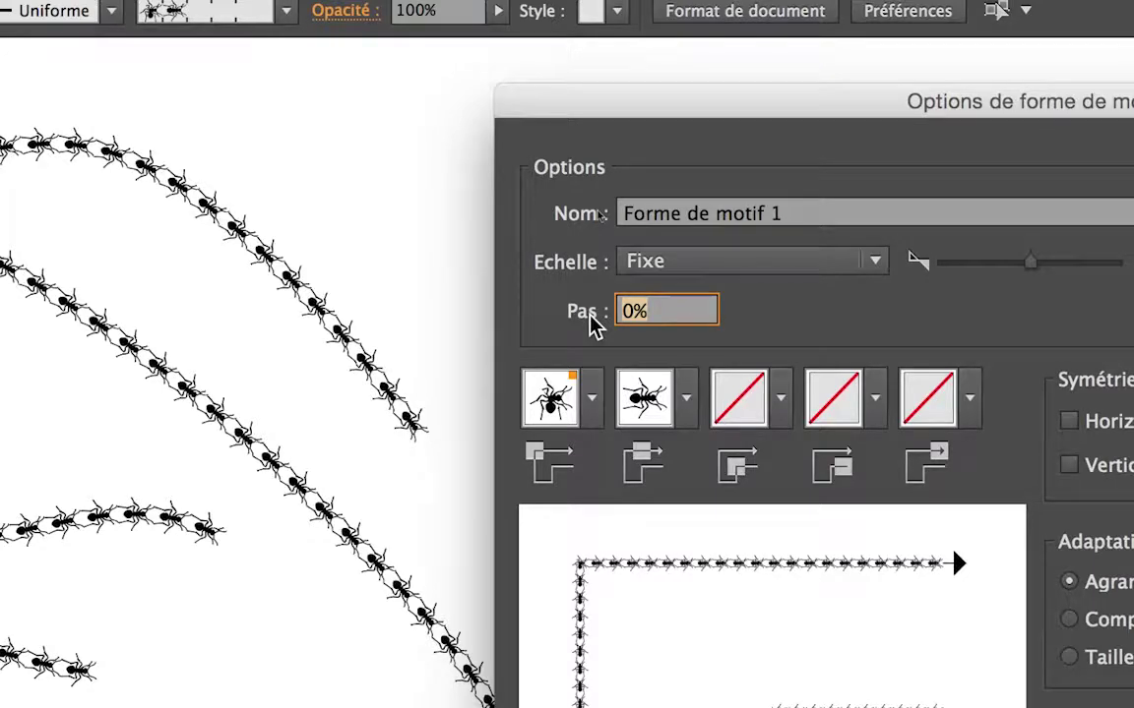
{"action": "type", "text": "100"}
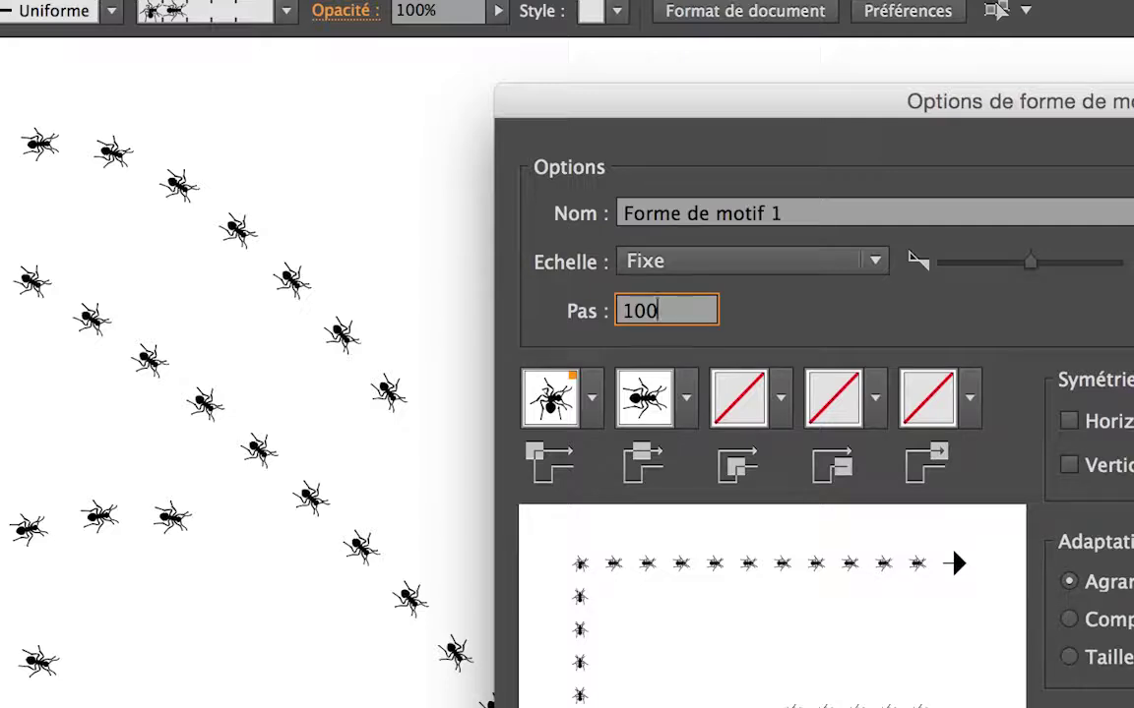
{"action": "key", "text": "Tab"}
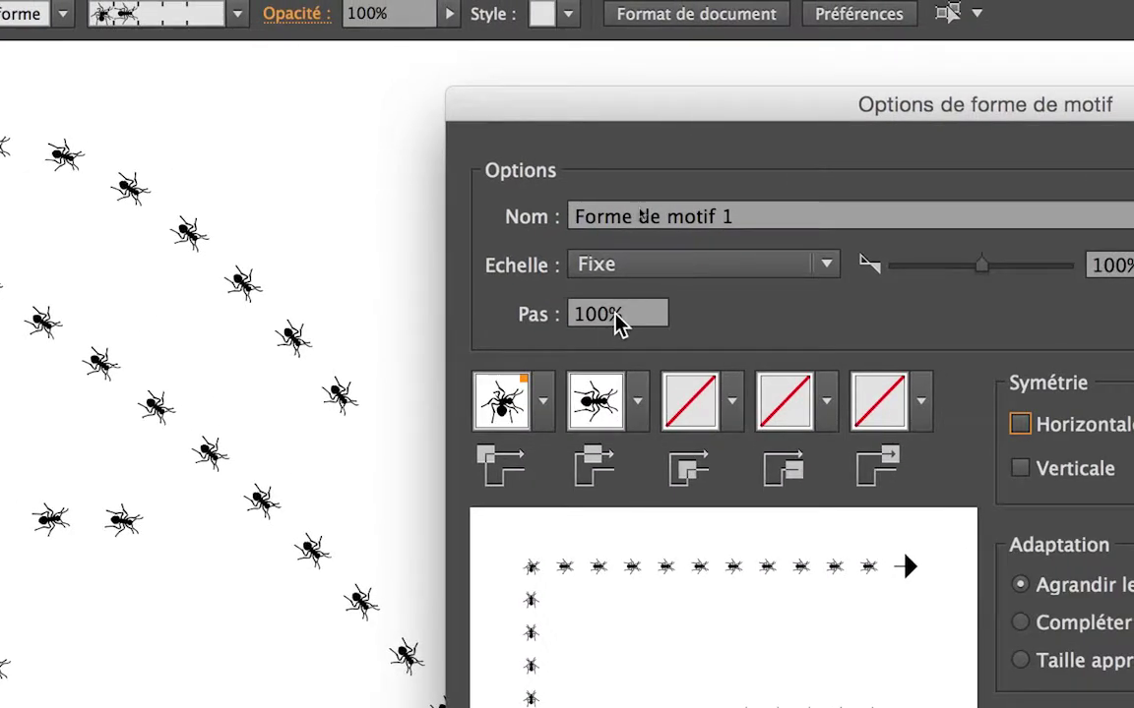
{"action": "left_click", "coordinate": [630, 311]}
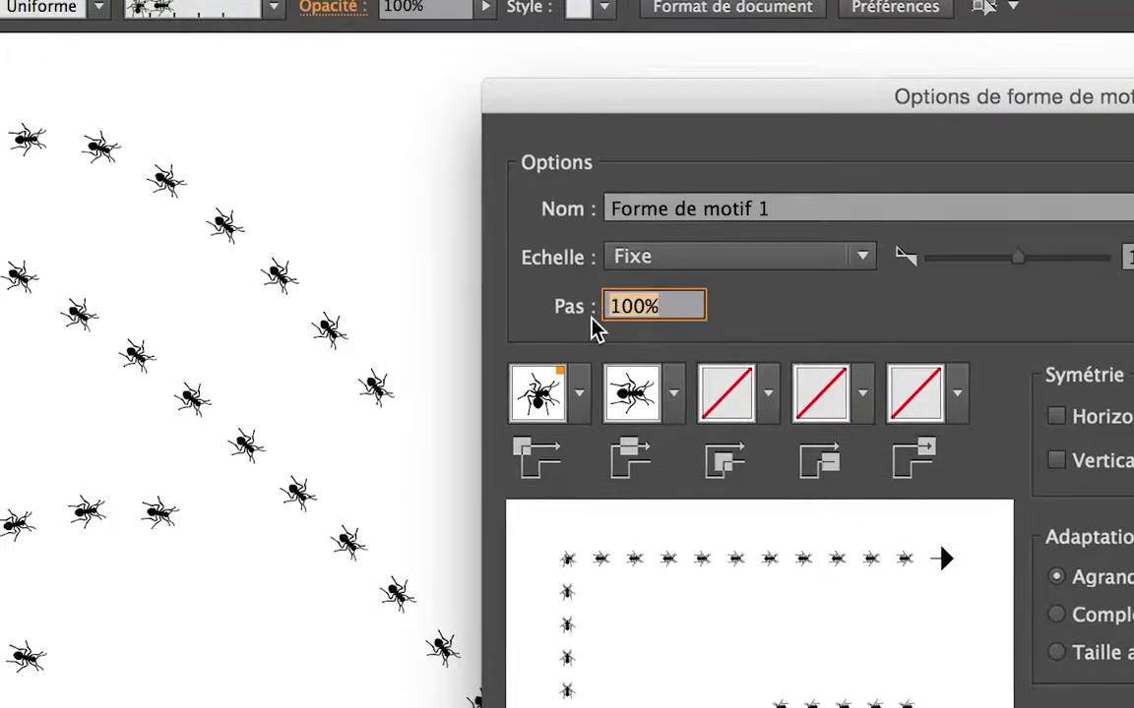
{"action": "type", "text": "50"}
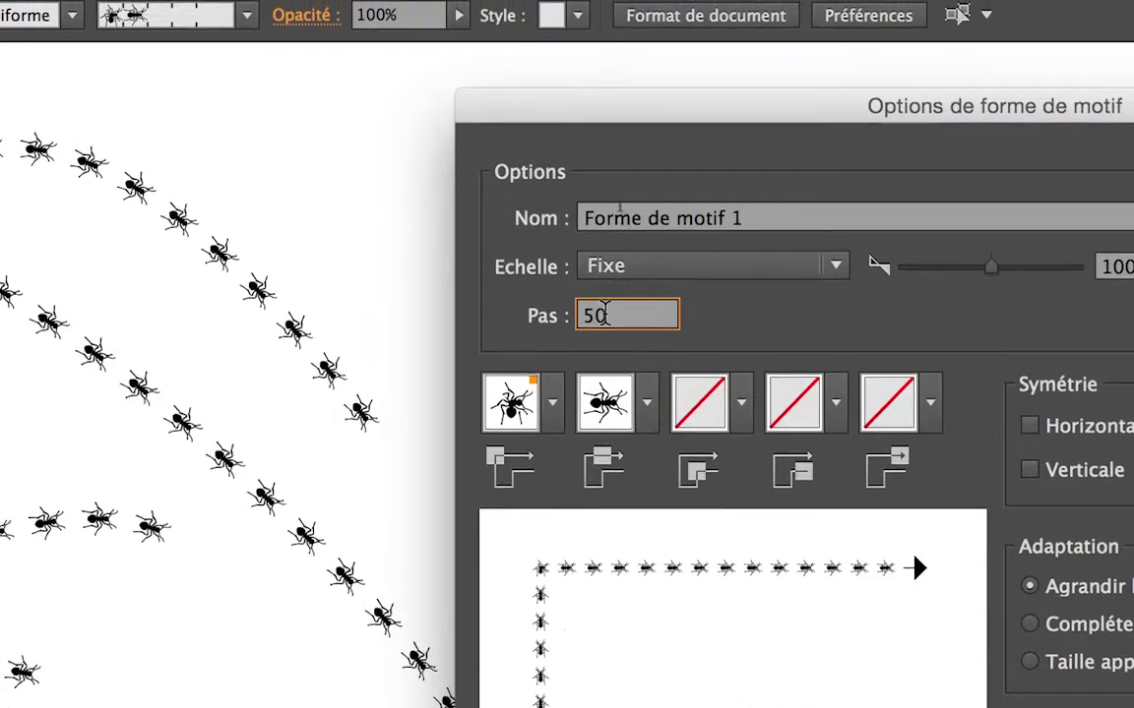
{"action": "key", "text": "BackSpace"}
{"action": "key", "text": "BackSpace"}
{"action": "type", "text": "200"}
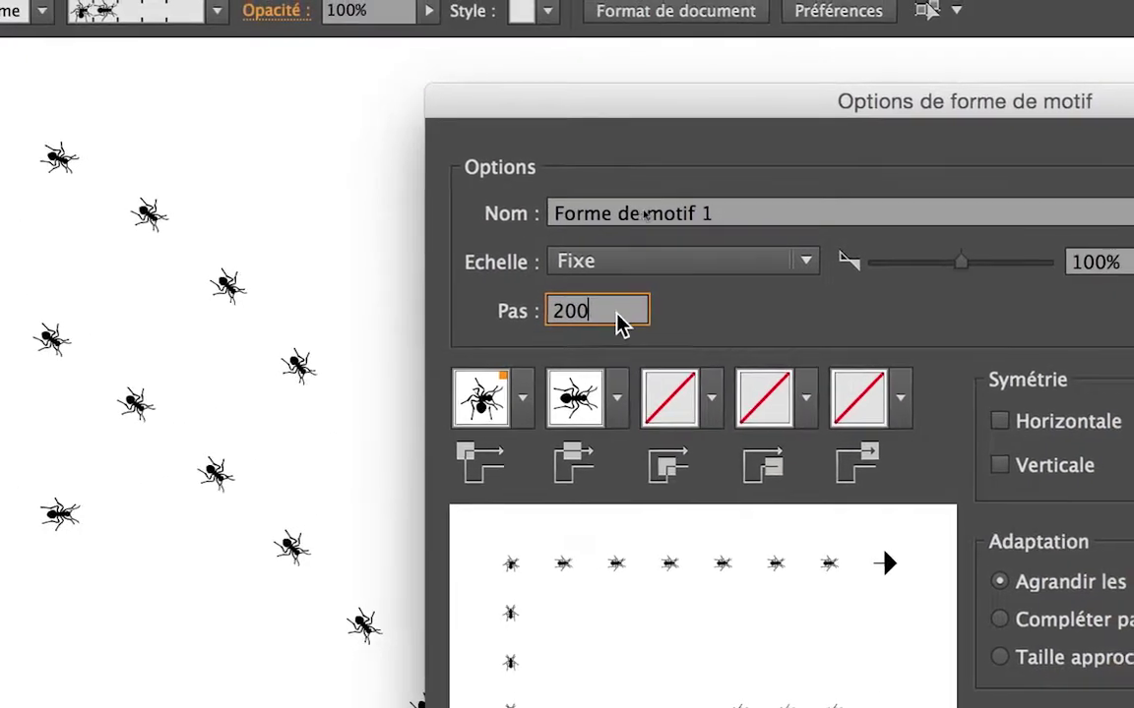
Step: Test spacings of 100% and 50% again, and settle the pattern brush's spacing at 40%
{"action": "left_click_drag", "start_coordinate": [666, 316], "coordinate": [569, 318]}
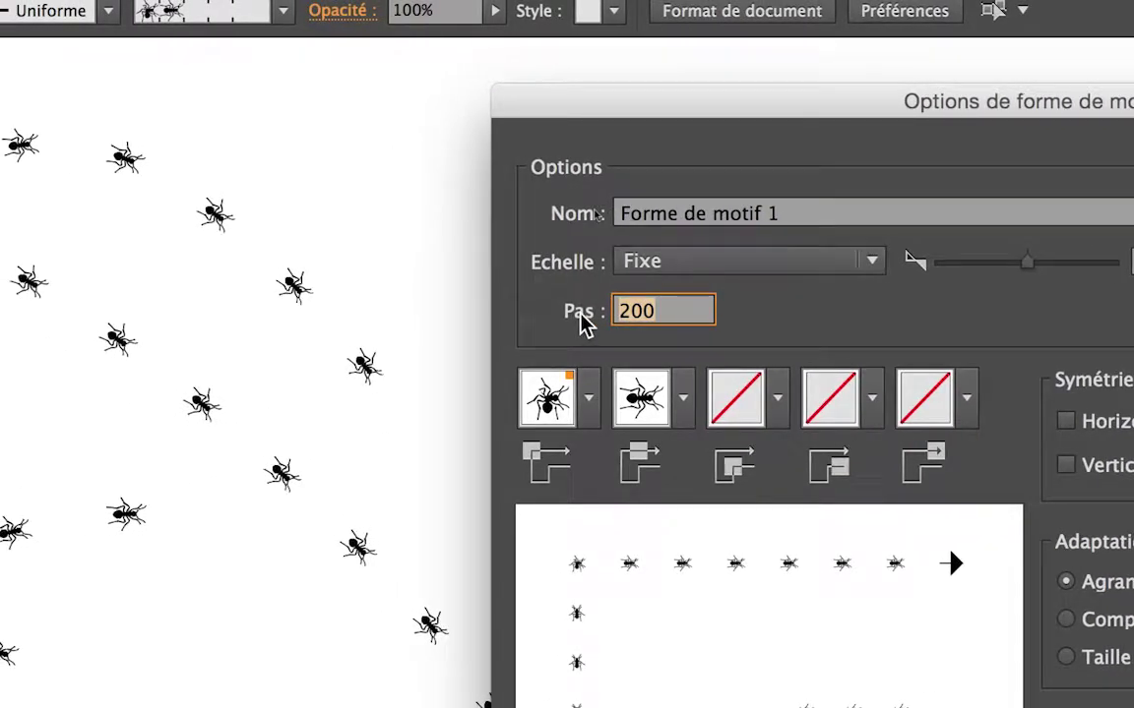
{"action": "type", "text": "100"}
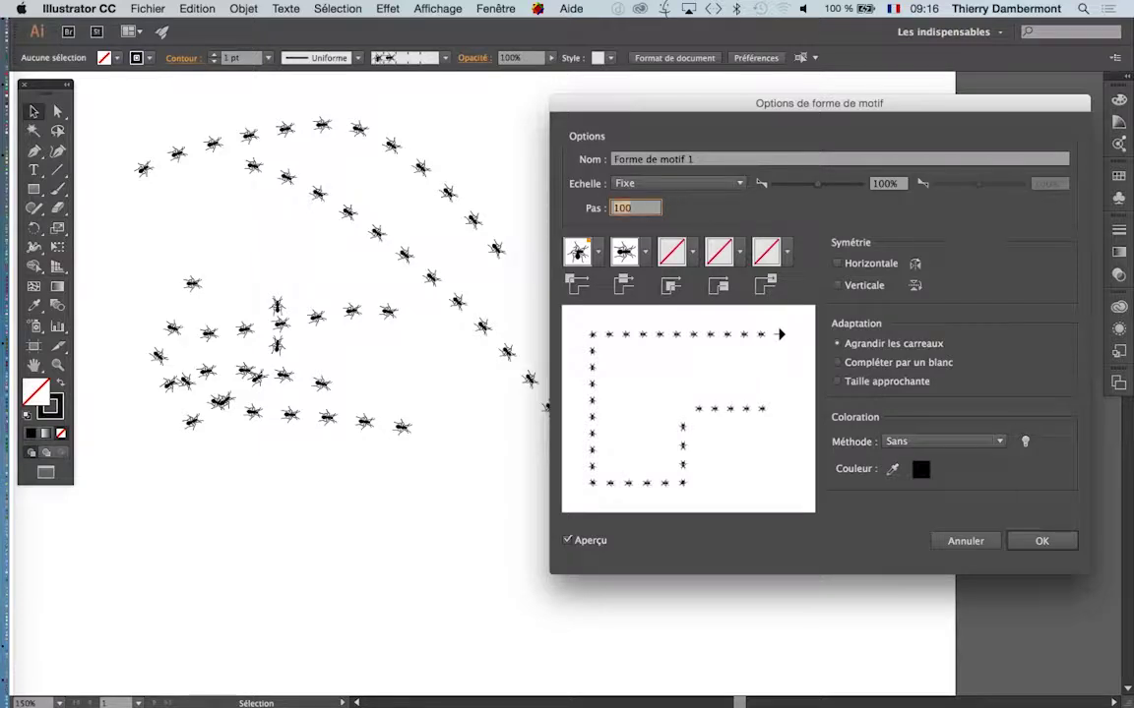
{"action": "type", "text": "50"}
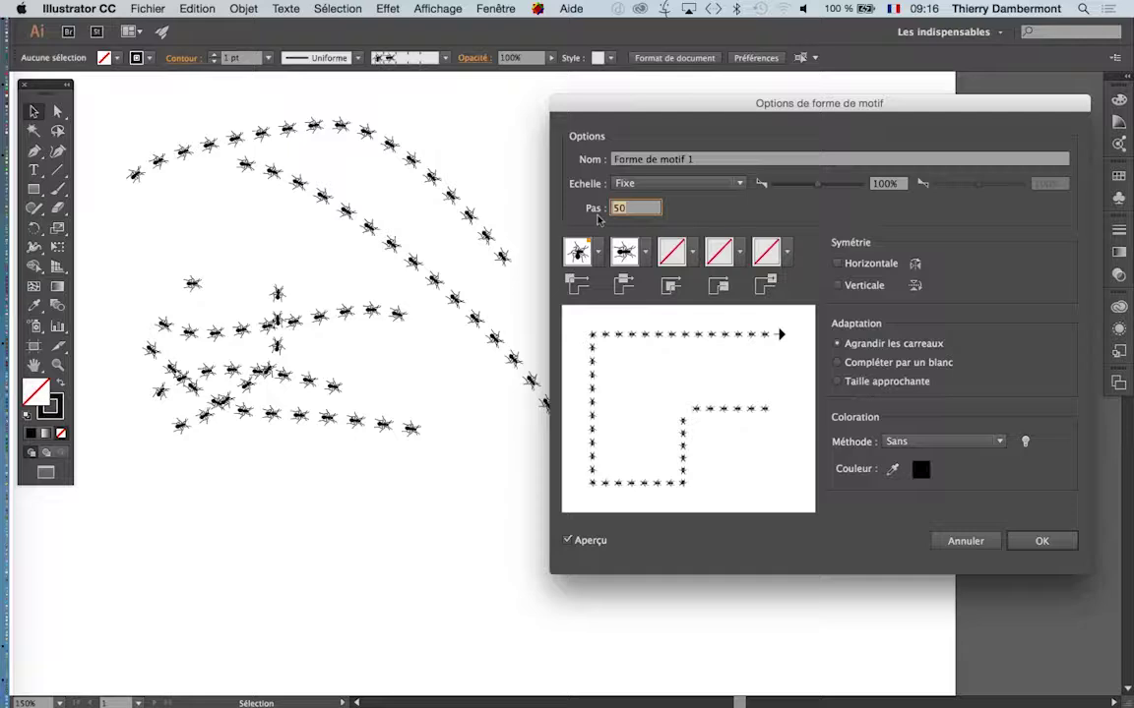
{"action": "type", "text": "40"}
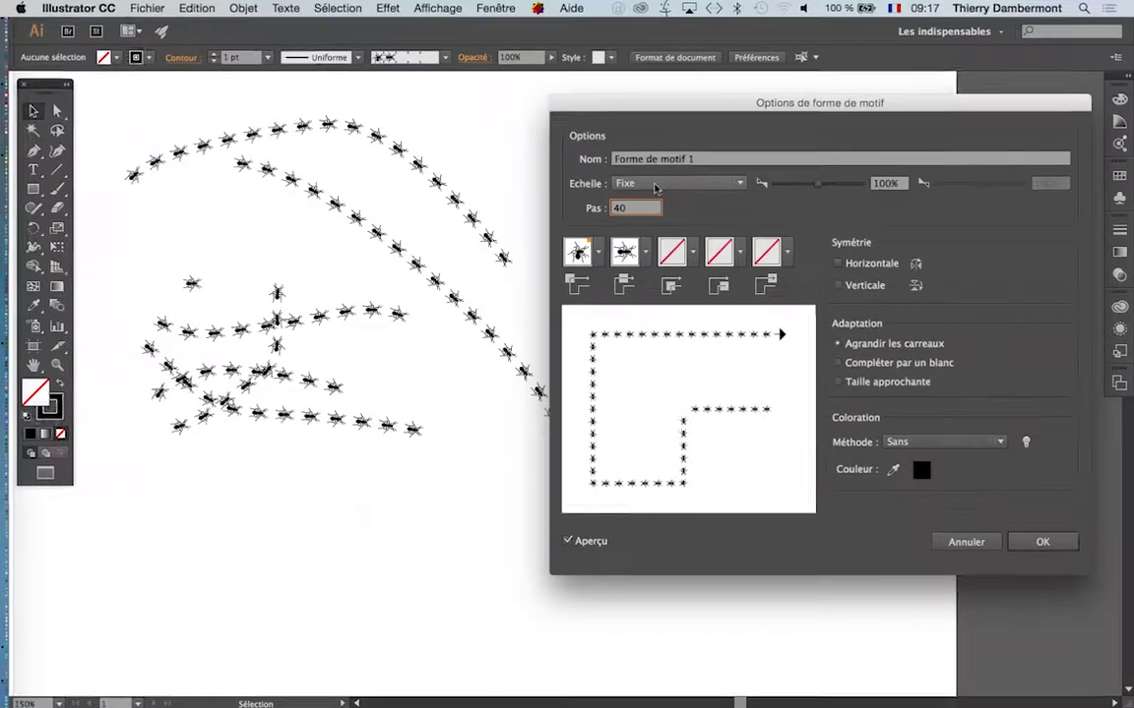
{"action": "key", "text": "Tab"}
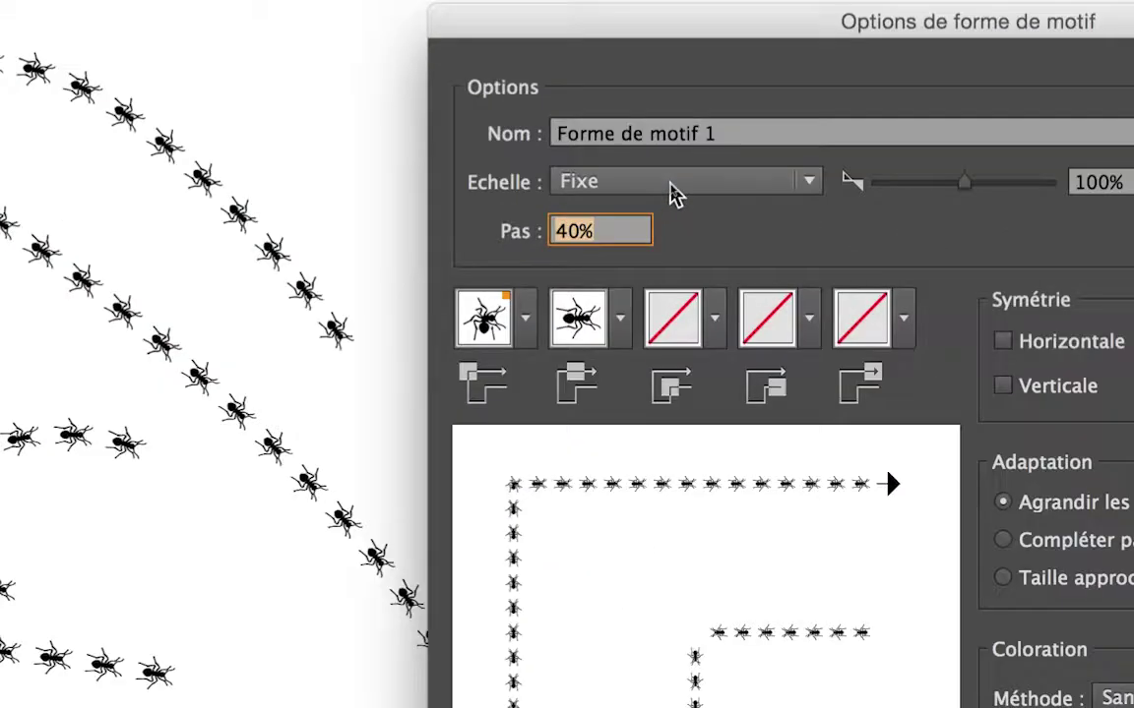
Step: Review the pattern brush's available scale methods, such as Pression, Inclinaison and Rotation, and keep Fixe
{"action": "left_click", "coordinate": [672, 193]}
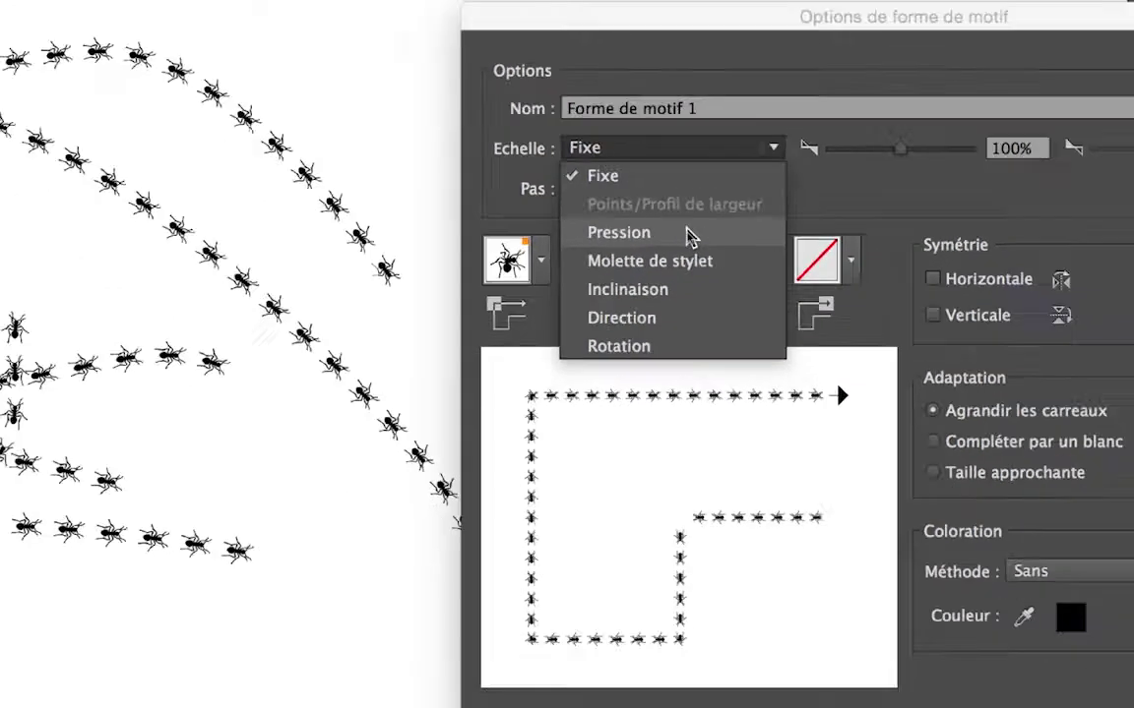
{"action": "left_click", "coordinate": [652, 158]}
{"action": "left_click", "coordinate": [666, 188]}
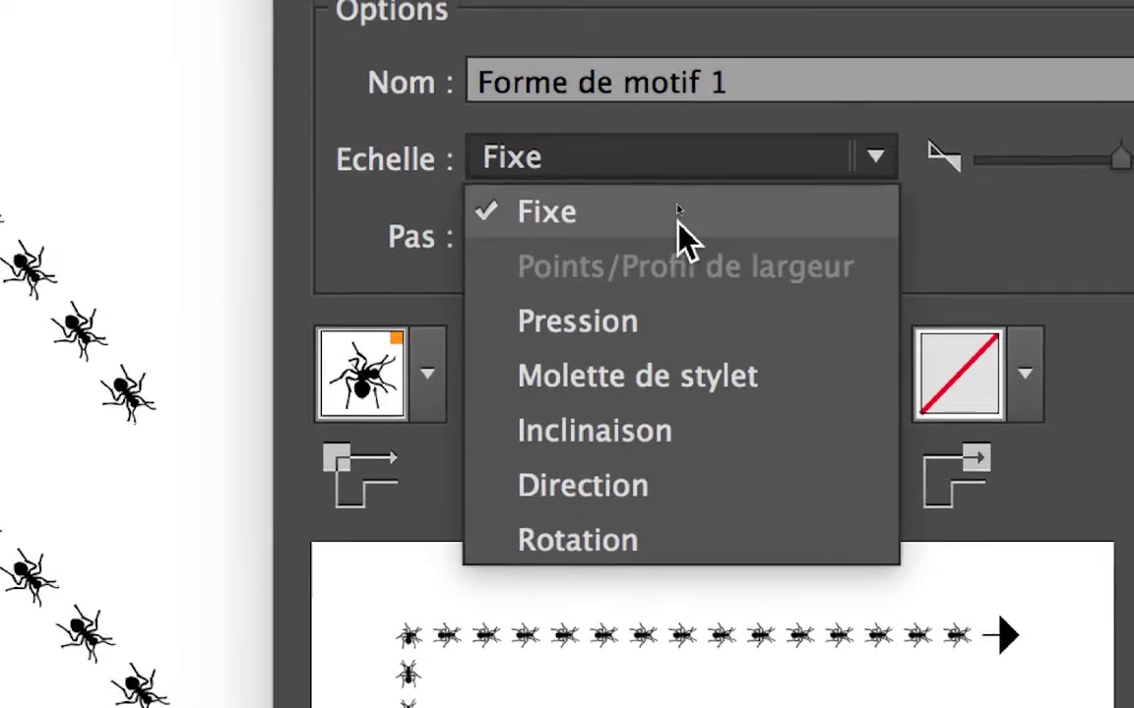
{"action": "left_click", "coordinate": [644, 34]}
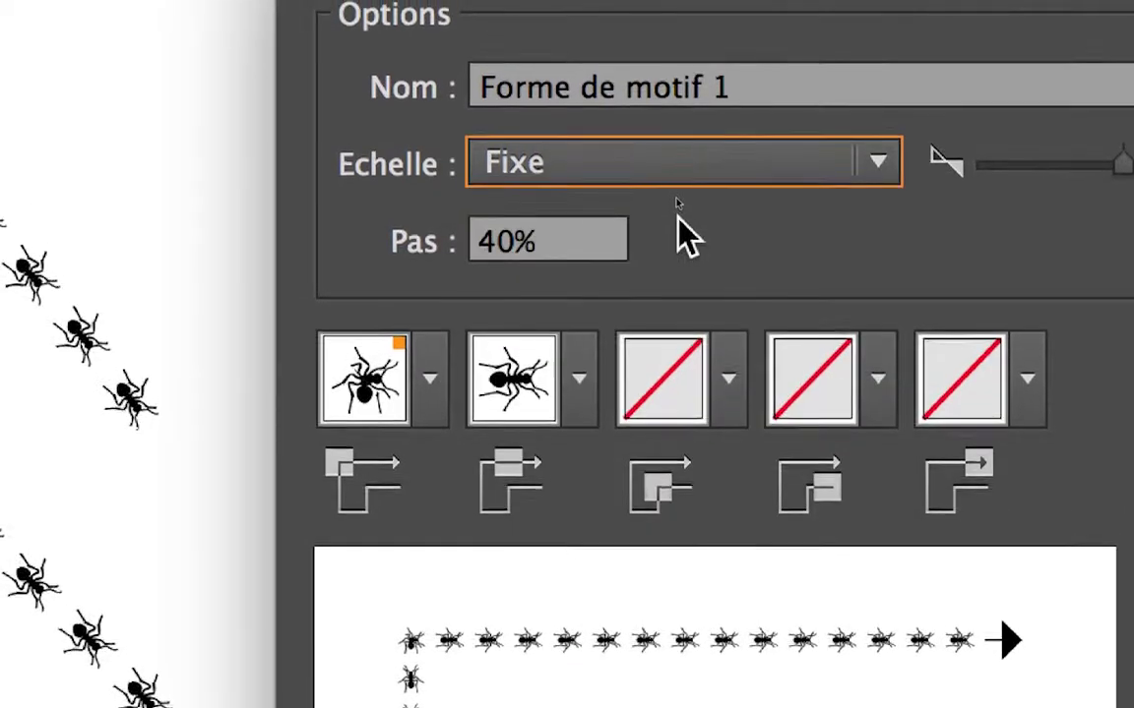
{"action": "left_click", "coordinate": [675, 193]}
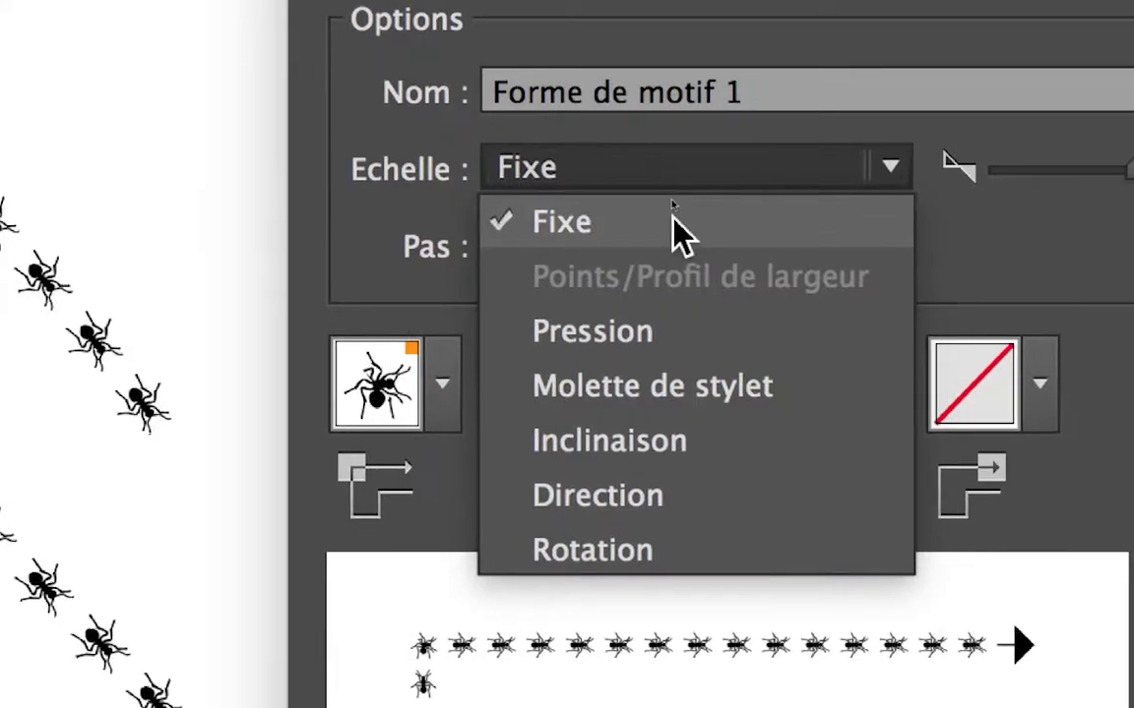
{"action": "left_click", "coordinate": [675, 220]}
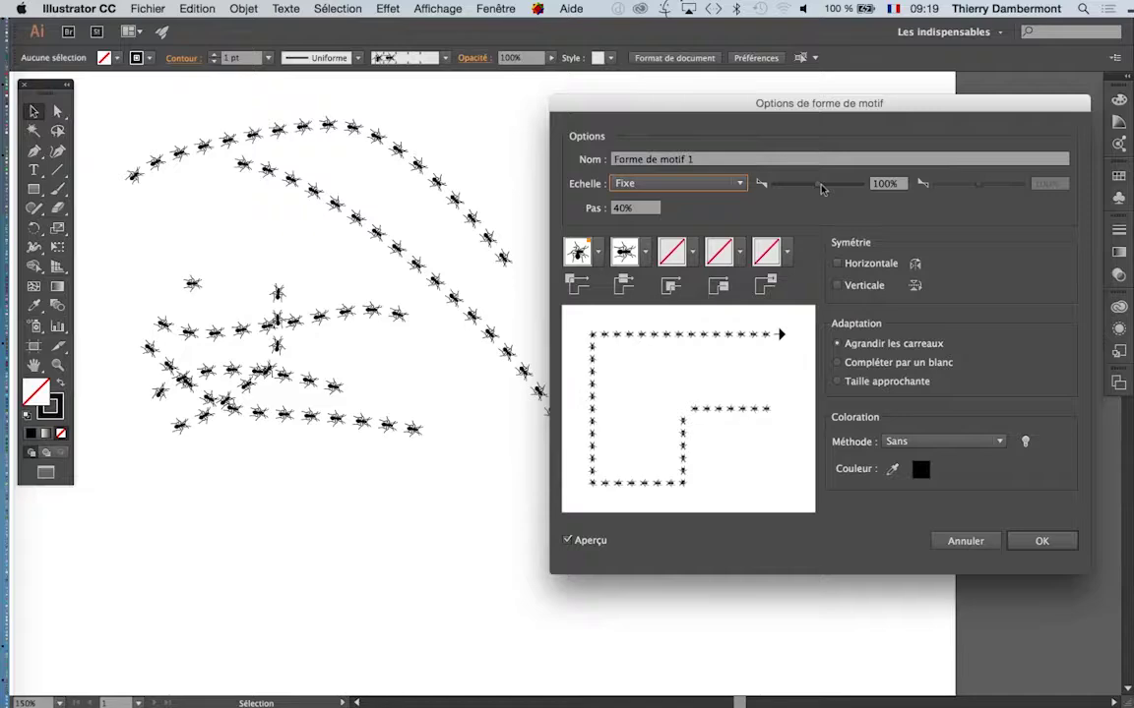
Step: Set the brush's fixed scale to 184%, confirm the options and apply the changes to the existing strokes
{"action": "mouse_move", "coordinate": [817, 188]}
{"action": "left_mouse_down"}
{"action": "mouse_move", "coordinate": [833, 191]}
{"action": "mouse_move", "coordinate": [809, 190]}
{"action": "left_mouse_up"}
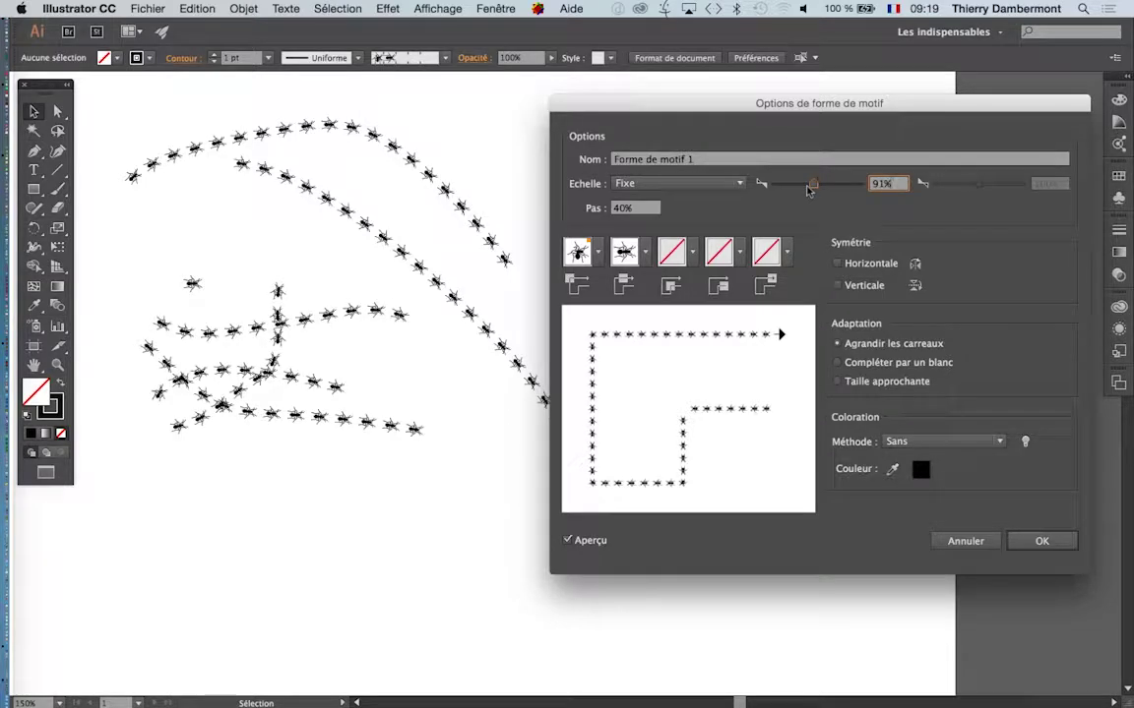
{"action": "left_click_drag", "start_coordinate": [806, 190], "coordinate": [832, 188]}
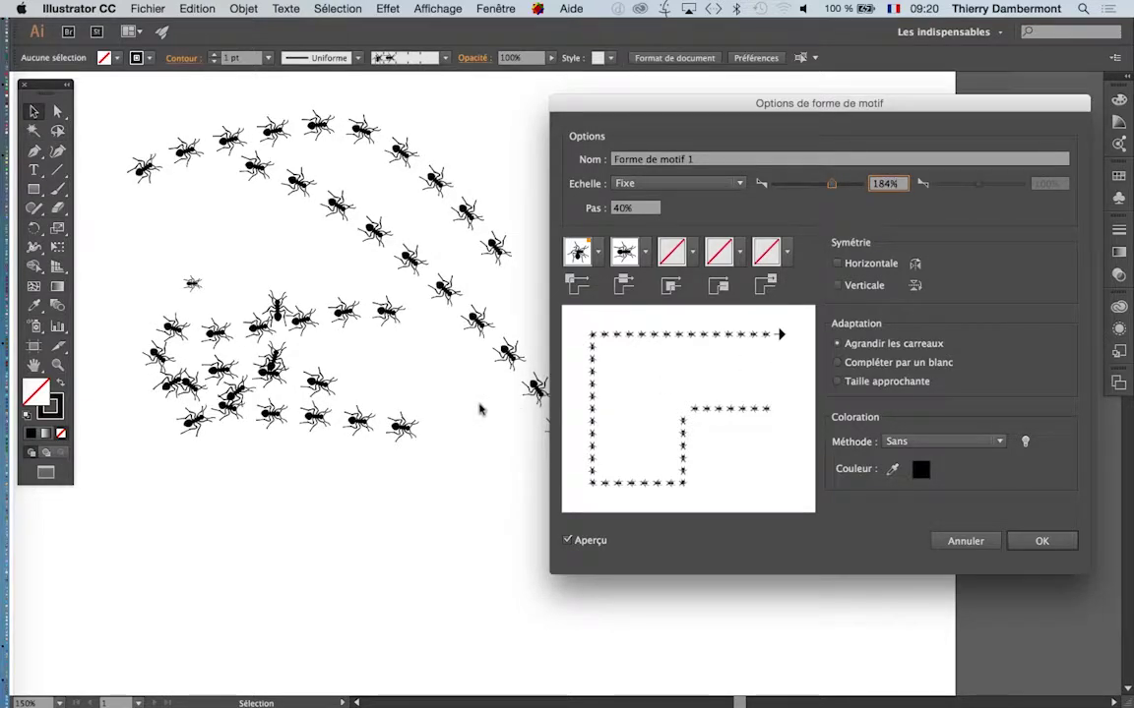
{"action": "left_click", "coordinate": [1034, 541]}
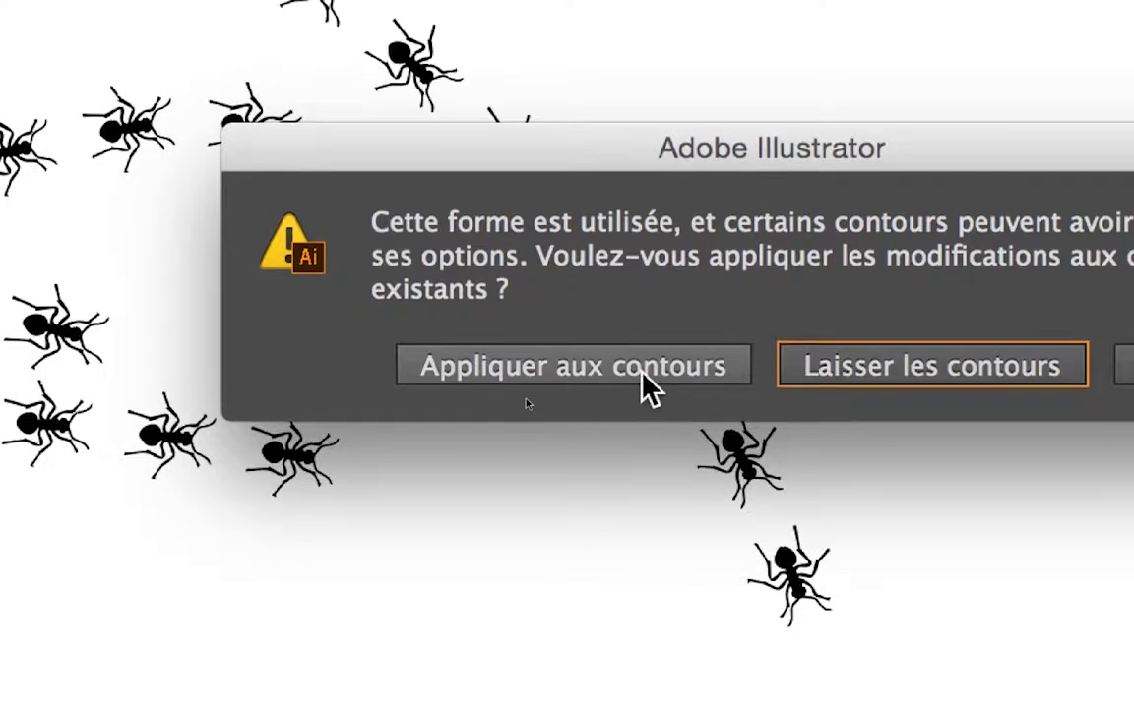
{"action": "left_click", "coordinate": [642, 372]}
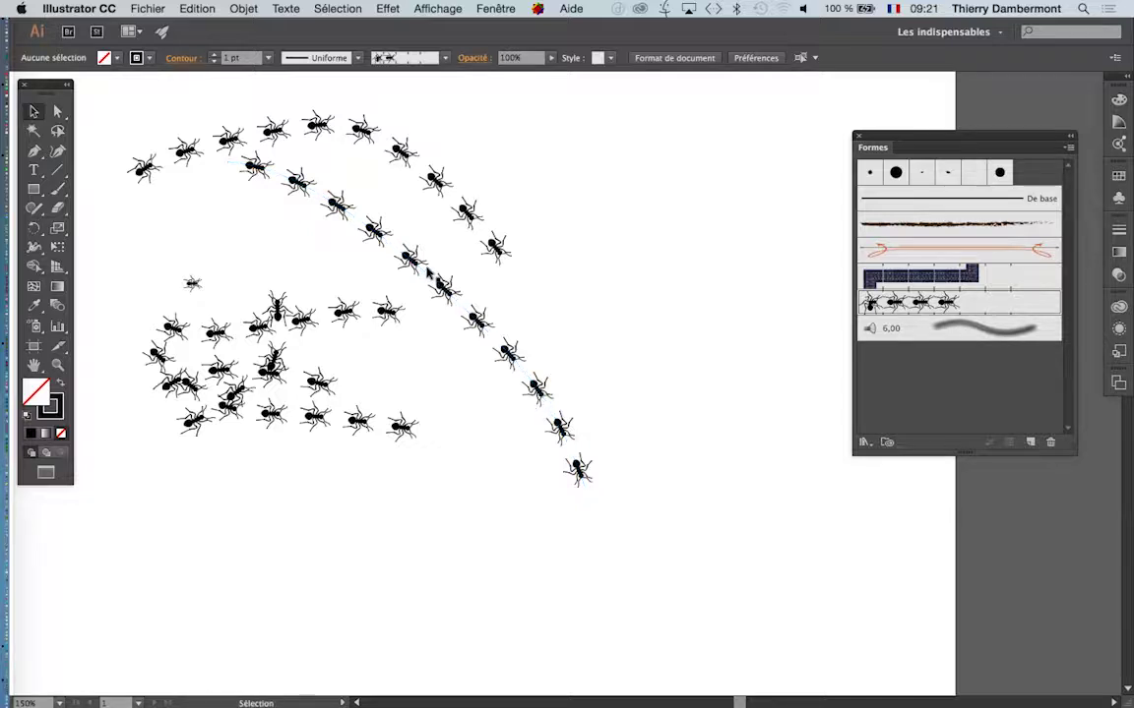
Step: Delete all the ant artwork and place the ant pattern brush's source tiles on the empty artboard
{"action": "left_click_drag", "start_coordinate": [201, 135], "coordinate": [562, 486]}
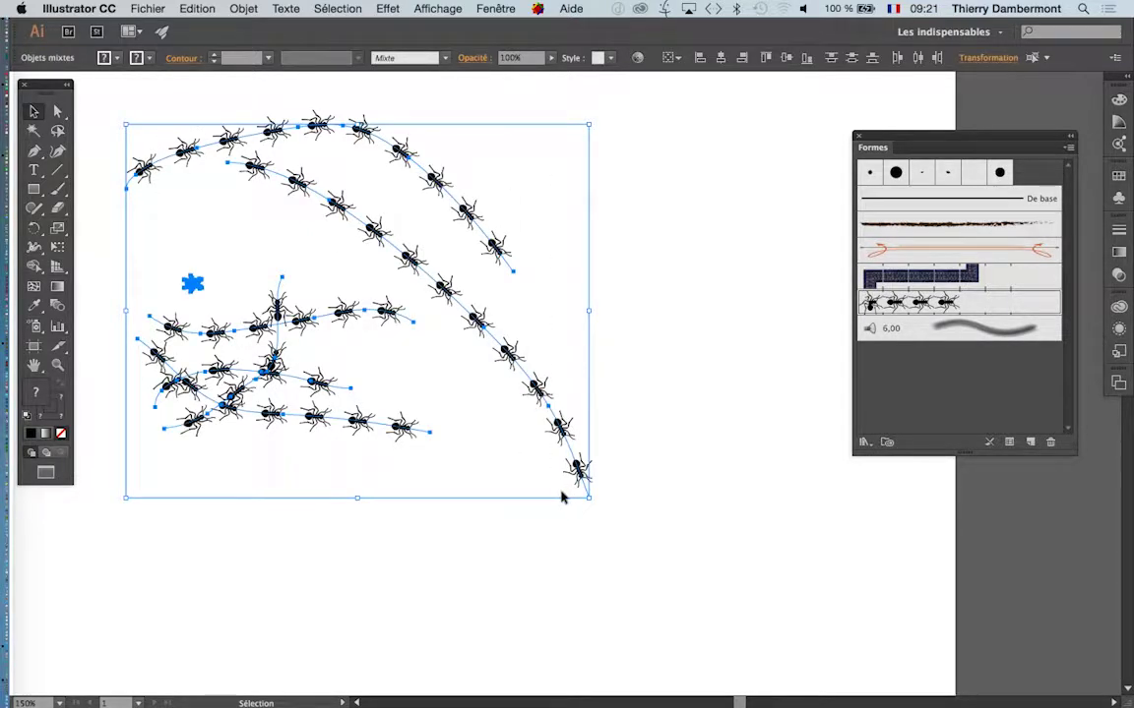
{"action": "key", "text": "Delete"}
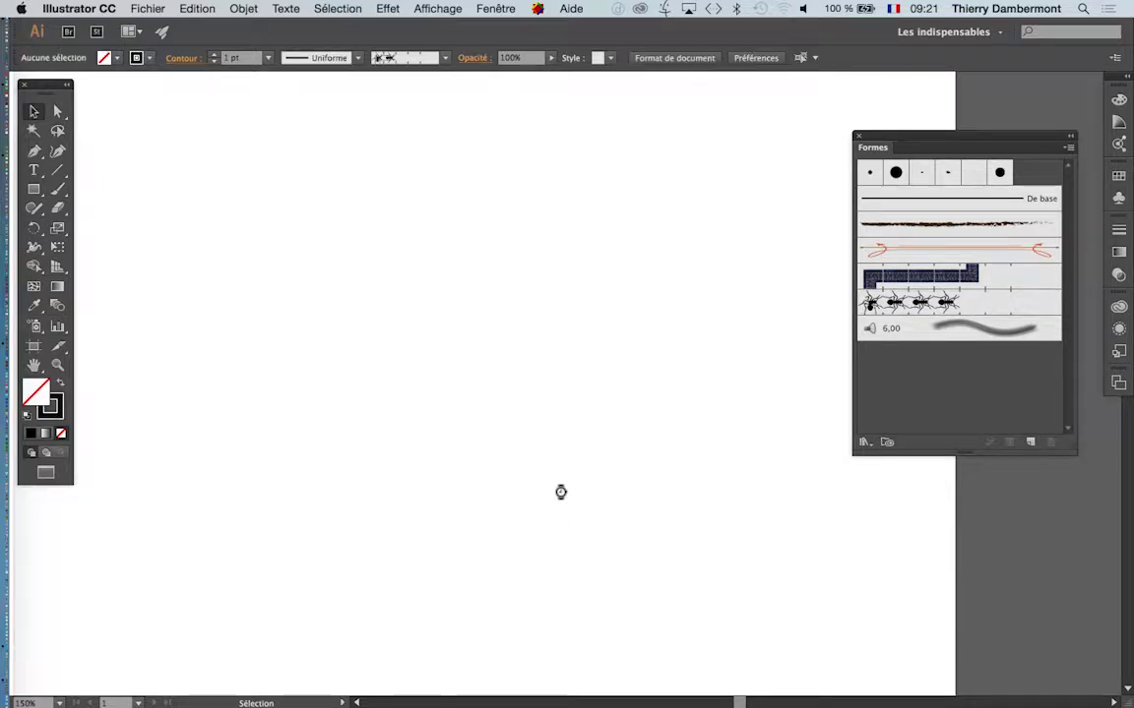
{"action": "left_click_drag", "start_coordinate": [889, 133], "coordinate": [753, 126]}
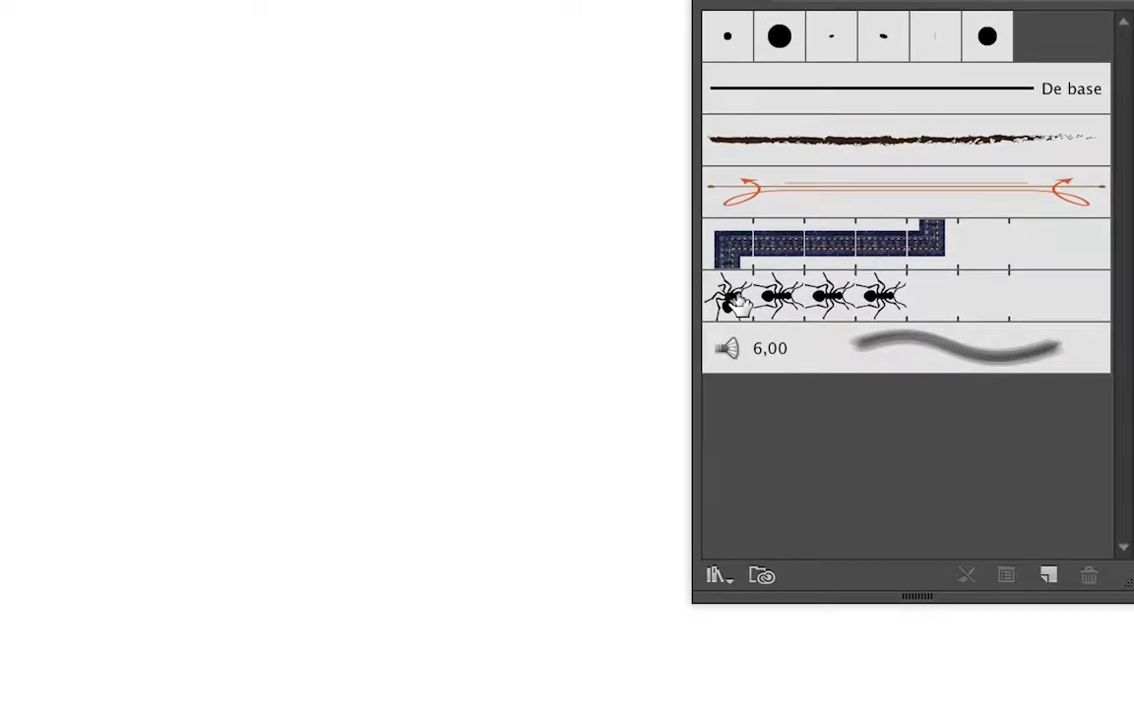
{"action": "left_click_drag", "start_coordinate": [733, 300], "coordinate": [492, 305]}
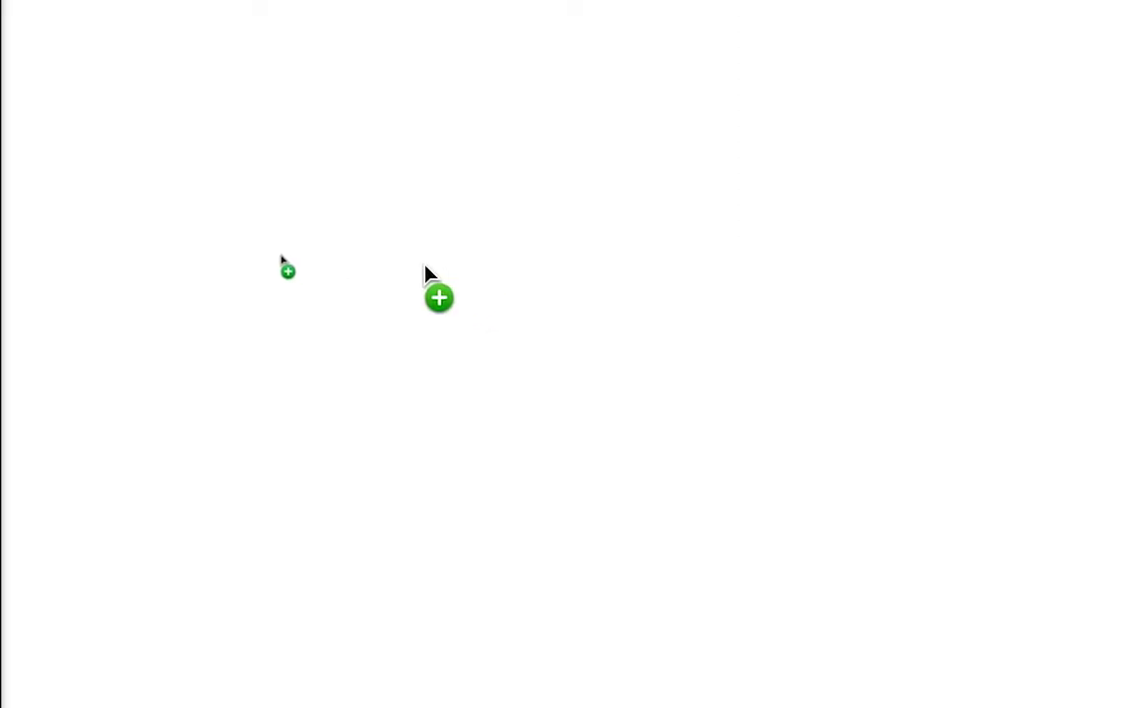
{"action": "left_click_drag", "start_coordinate": [427, 271], "coordinate": [430, 277]}
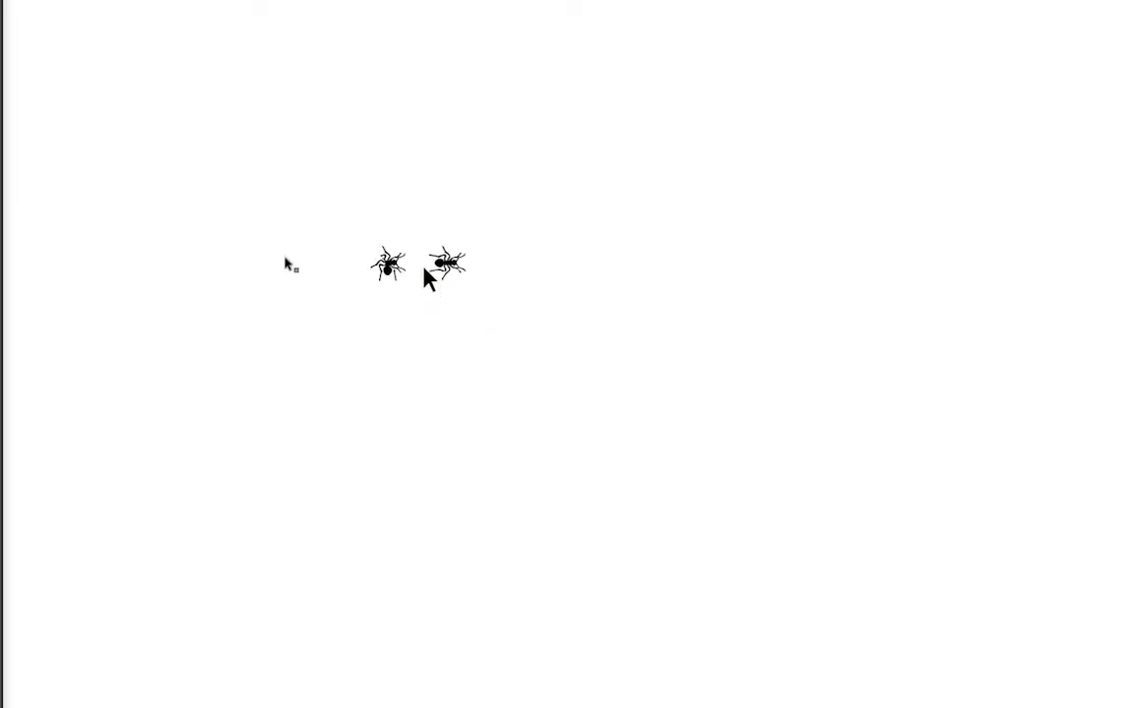
{"action": "scroll", "coordinate": [275, 252], "scroll_direction": "up", "scroll_amount": 7}
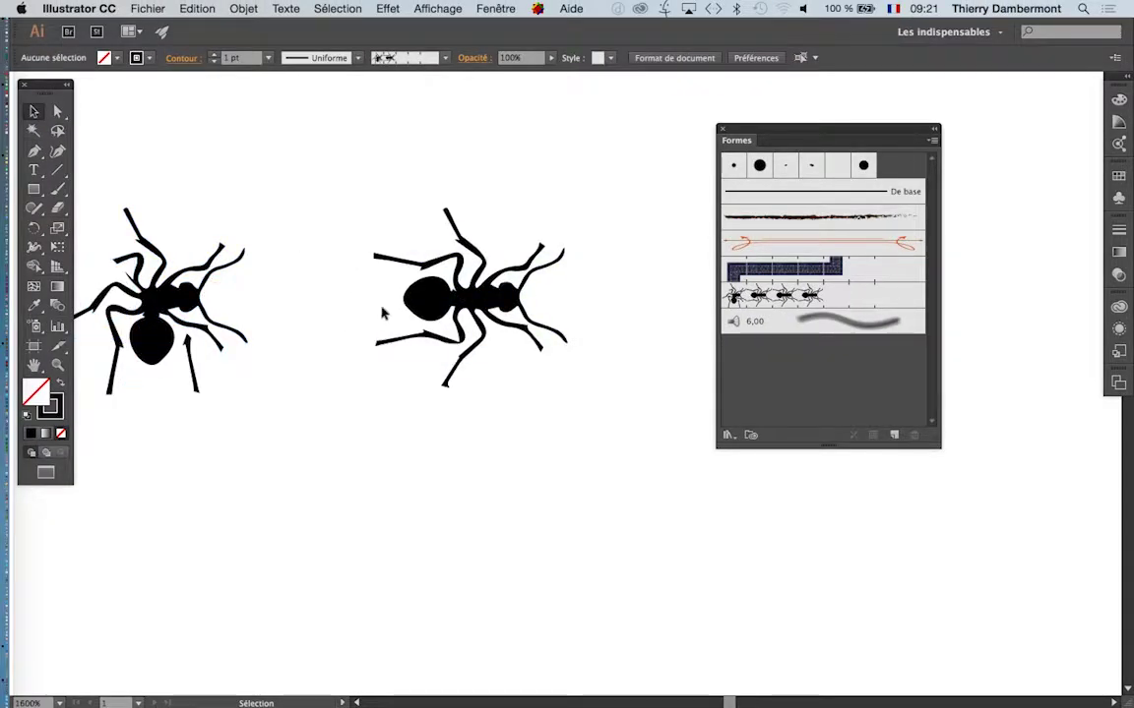
Step: Examine the paths and bounding frames that make up the straight-tile ant and the bent corner-tile ant with direct selection
{"action": "left_click", "coordinate": [497, 300]}
{"action": "left_click", "coordinate": [58, 112]}
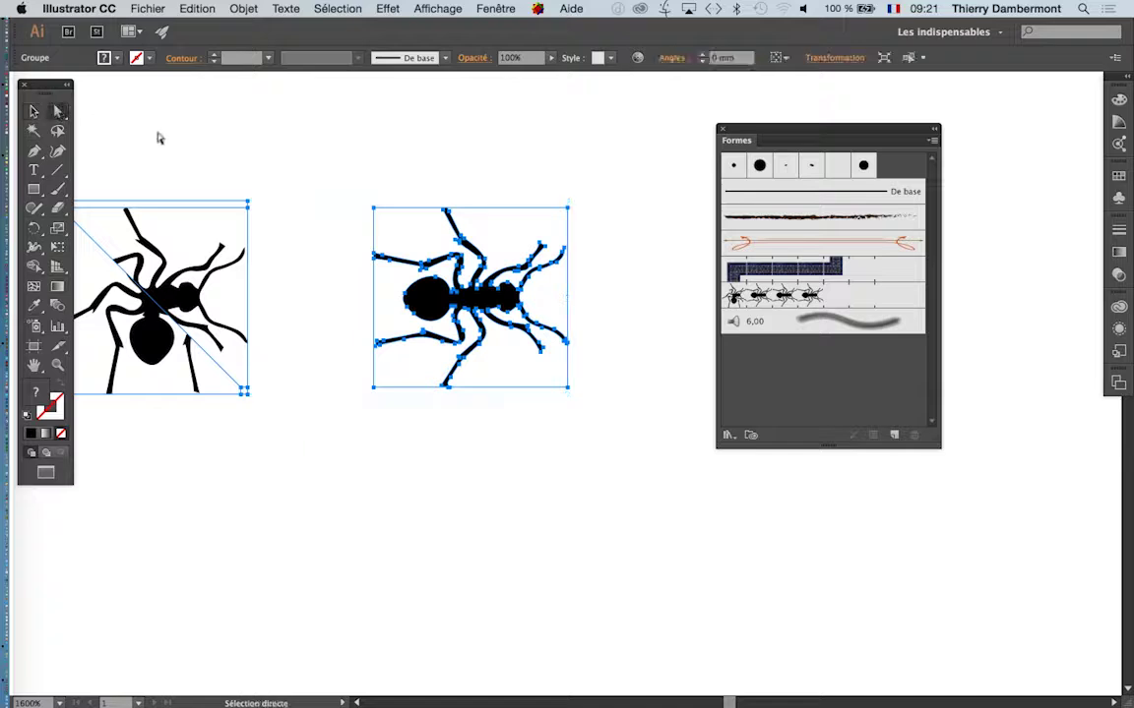
{"action": "left_click", "coordinate": [346, 218]}
{"action": "left_click", "coordinate": [375, 258]}
{"action": "left_click", "coordinate": [174, 310]}
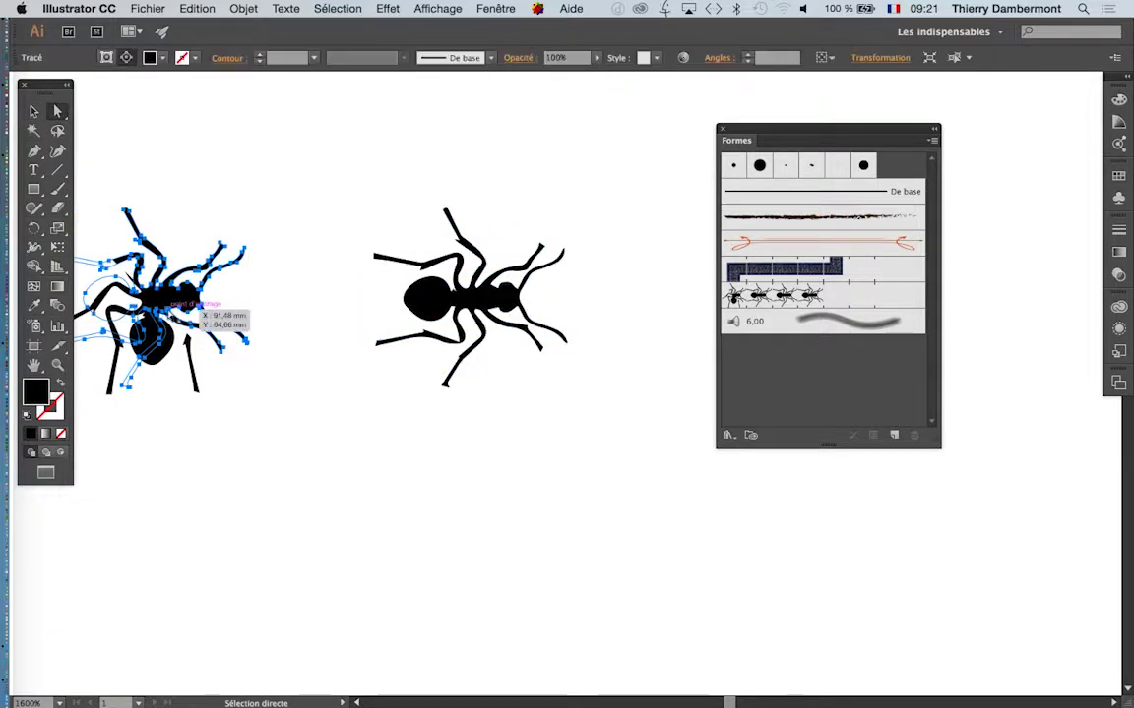
{"action": "left_click", "coordinate": [168, 418]}
{"action": "left_click", "coordinate": [160, 359]}
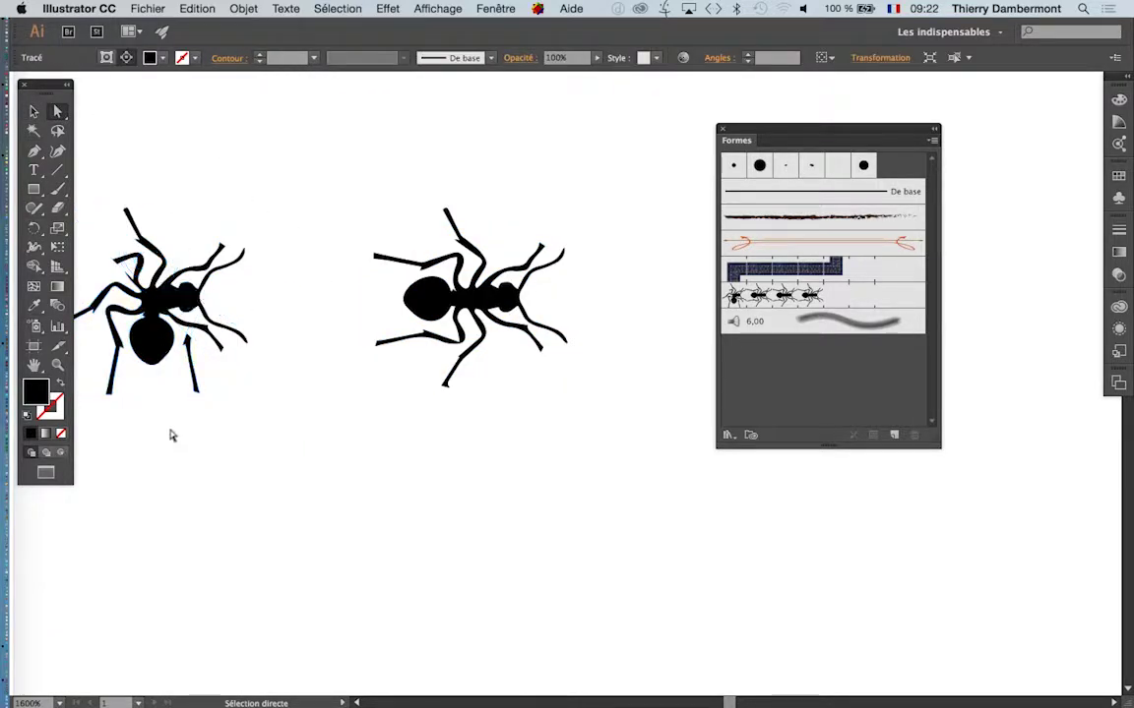
{"action": "left_click", "coordinate": [171, 433]}
Step: Delete the whole bent ant of the corner tile, including its bounding frames and leftover paths
{"action": "left_click_drag", "start_coordinate": [147, 201], "coordinate": [218, 343]}
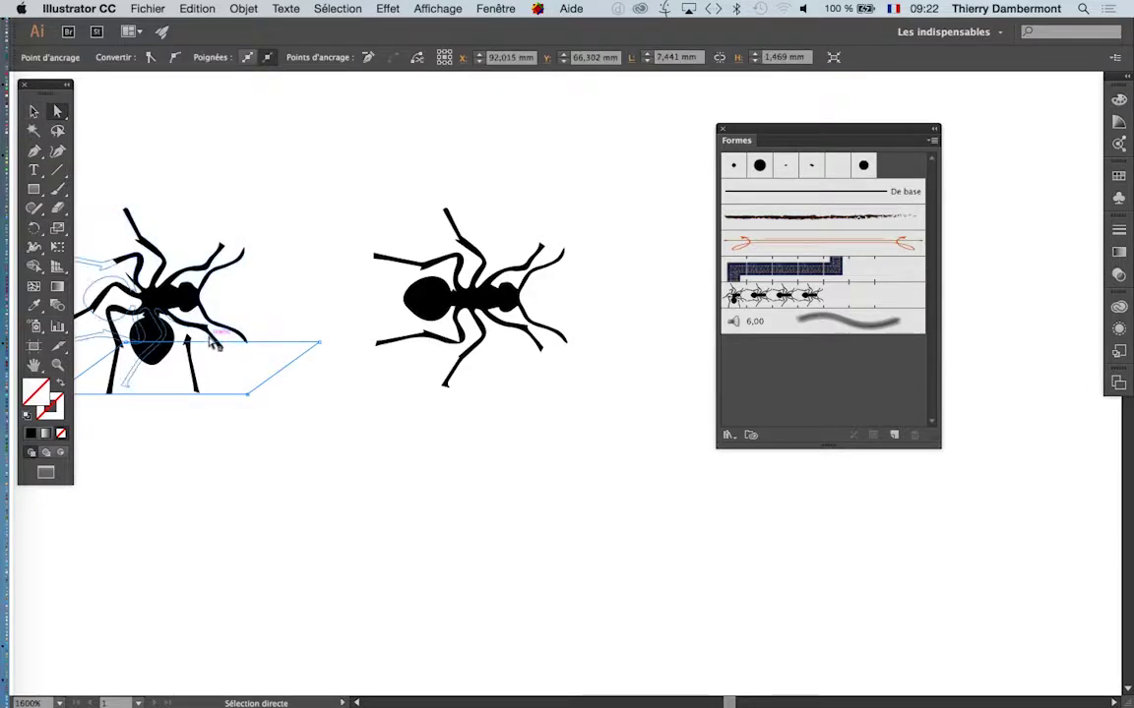
{"action": "left_click_drag", "start_coordinate": [160, 156], "coordinate": [244, 399]}
{"action": "key", "text": "Delete"}
{"action": "key", "text": "Delete"}
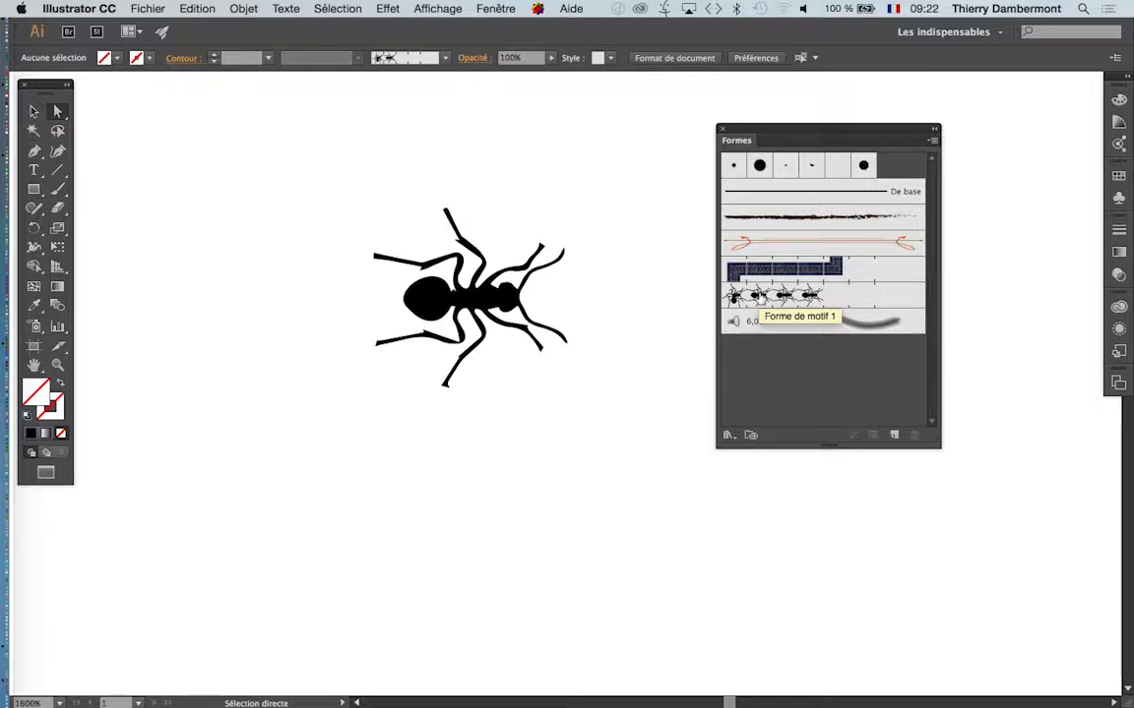
{"action": "left_click", "coordinate": [149, 8]}
{"action": "mouse_move", "coordinate": [234, 76]}
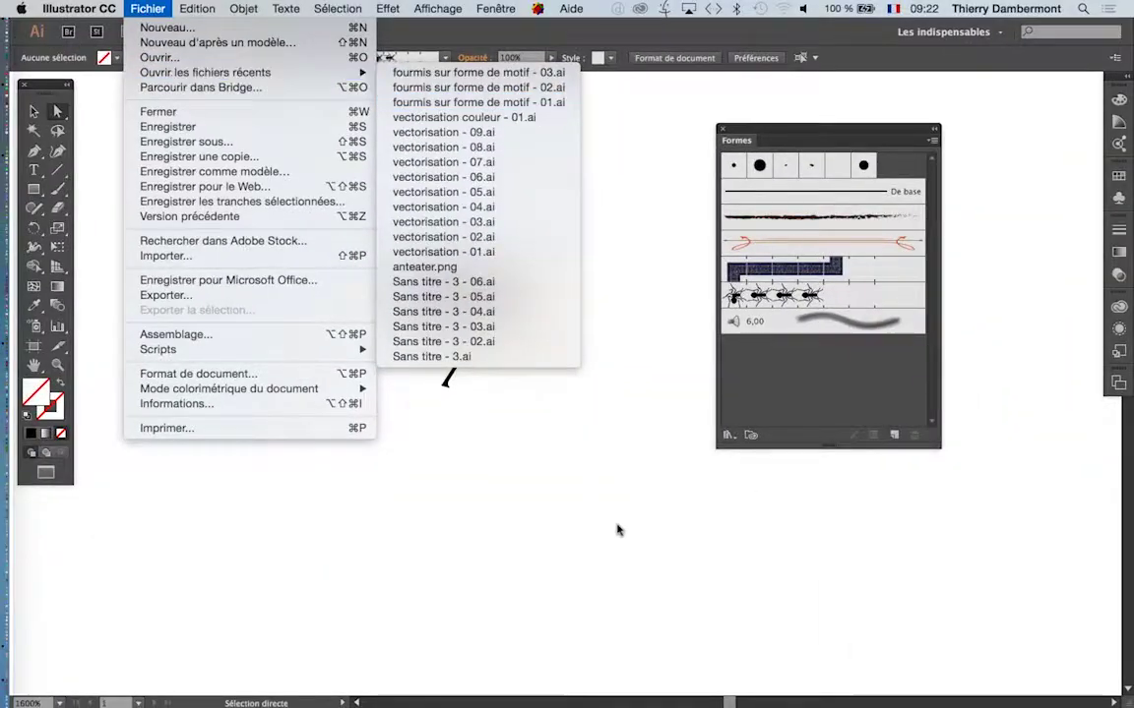
{"action": "left_click", "coordinate": [618, 530]}
Step: Delete the remaining straight-tile ant group to leave the artboard empty
{"action": "left_click", "coordinate": [34, 111]}
{"action": "left_click", "coordinate": [437, 293]}
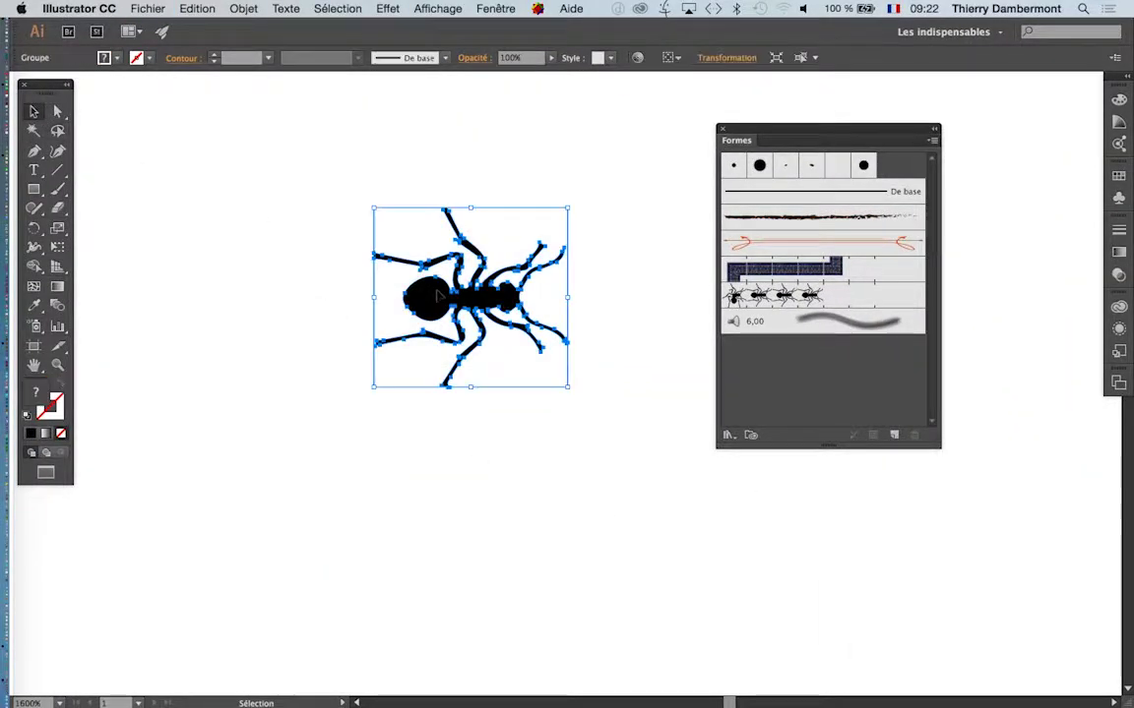
{"action": "key", "text": "Delete"}
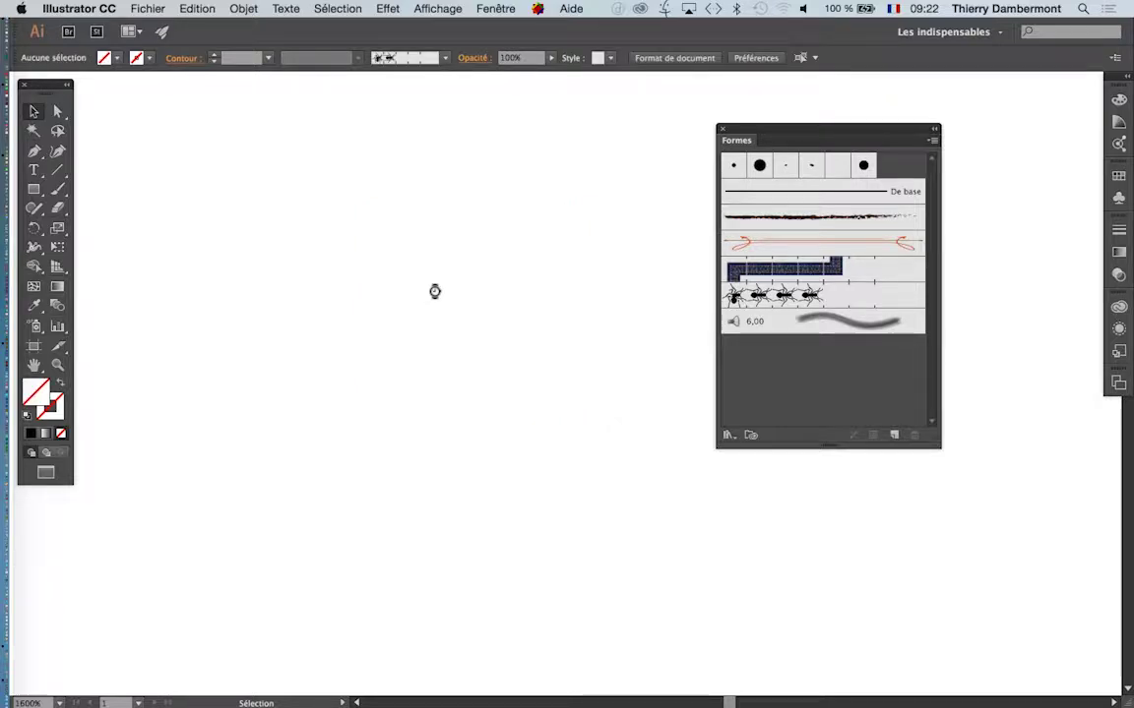
Step: Paint two wavy strokes across the artboard with the Paintbrush and the ant pattern brush
{"action": "key", "text": "super+minus"}
{"action": "key", "text": "super+minus"}
{"action": "key", "text": "super+minus"}
{"action": "key", "text": "super+minus"}
{"action": "key", "text": "super+minus"}
{"action": "key", "text": "super+minus"}
{"action": "key", "text": "super+minus"}
{"action": "key", "text": "super+minus"}
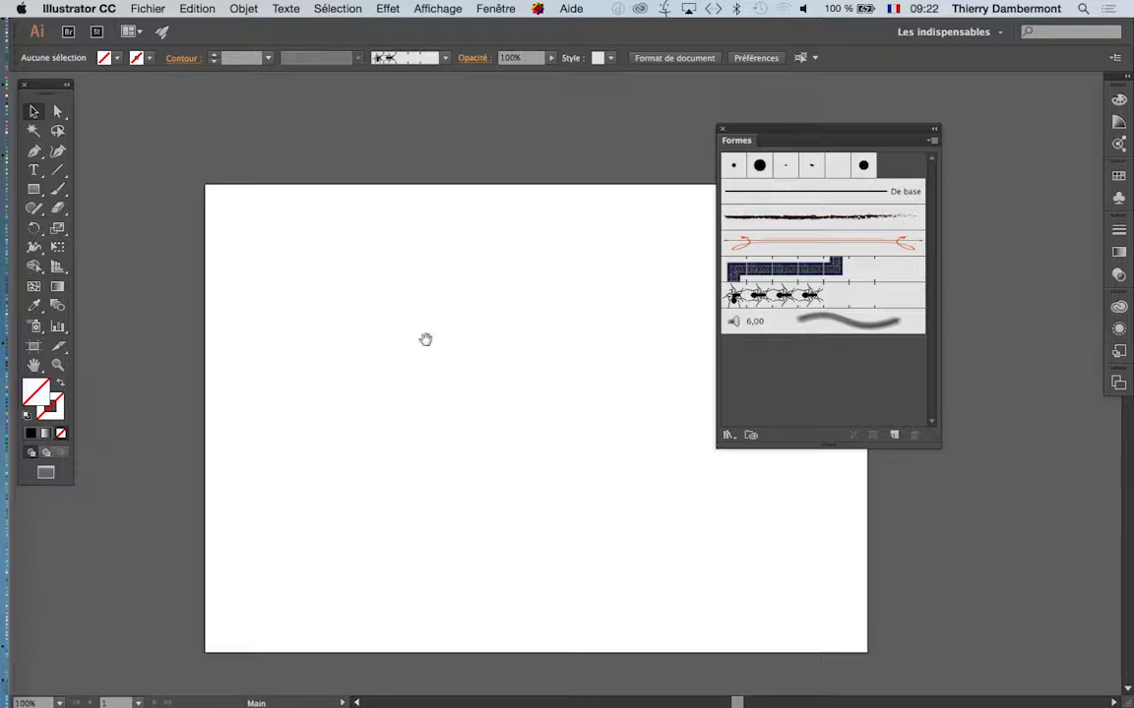
{"action": "left_click_drag", "start_coordinate": [425, 336], "coordinate": [286, 249]}
{"action": "left_click", "coordinate": [58, 189]}
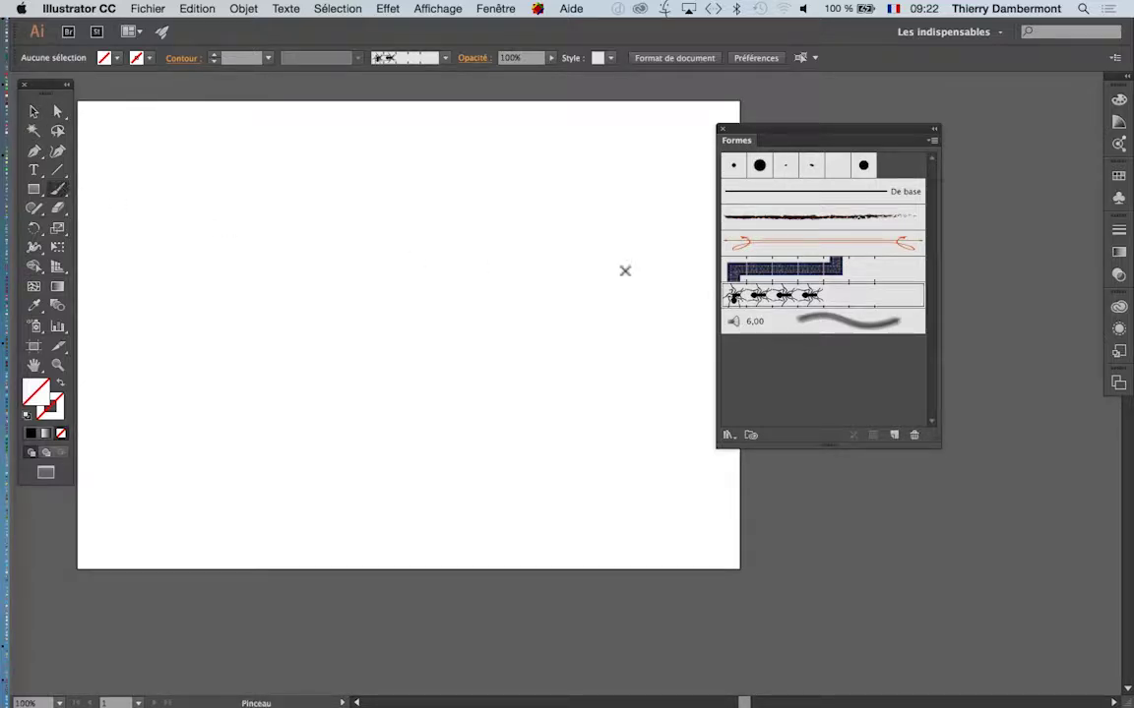
{"action": "mouse_move", "coordinate": [162, 229]}
{"action": "left_mouse_down"}
{"action": "mouse_move", "coordinate": [371, 224]}
{"action": "mouse_move", "coordinate": [474, 208]}
{"action": "left_mouse_up"}
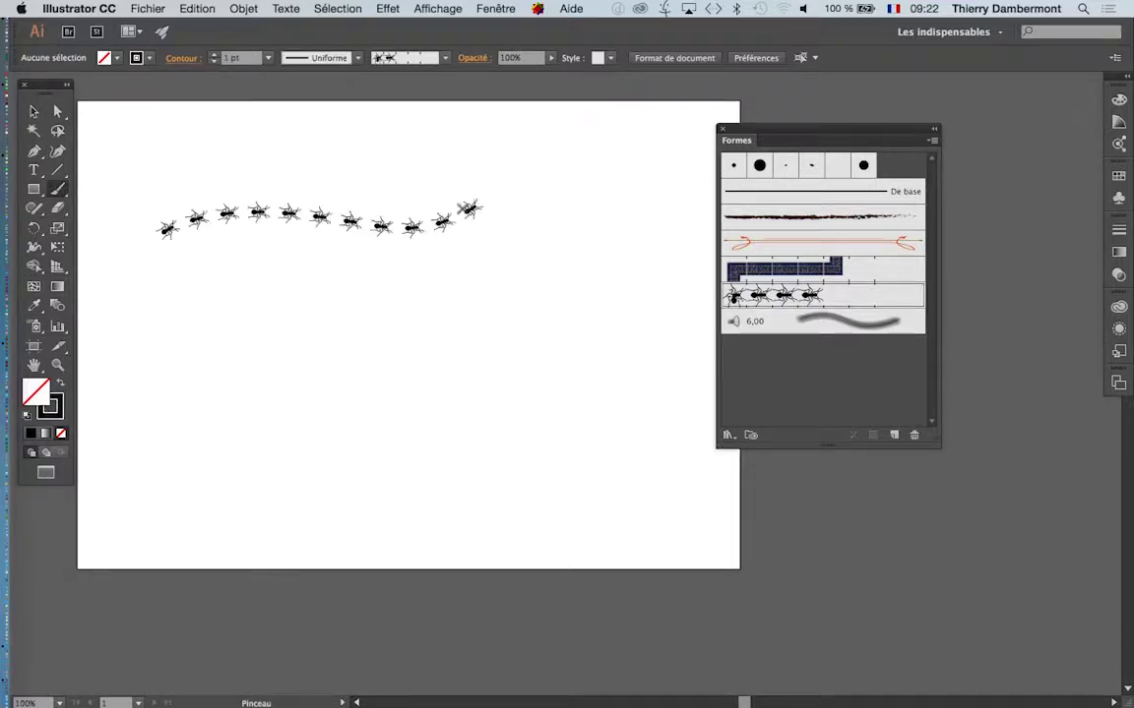
{"action": "mouse_move", "coordinate": [325, 317]}
{"action": "left_mouse_down"}
{"action": "mouse_move", "coordinate": [462, 353]}
{"action": "mouse_move", "coordinate": [564, 269]}
{"action": "left_mouse_up"}
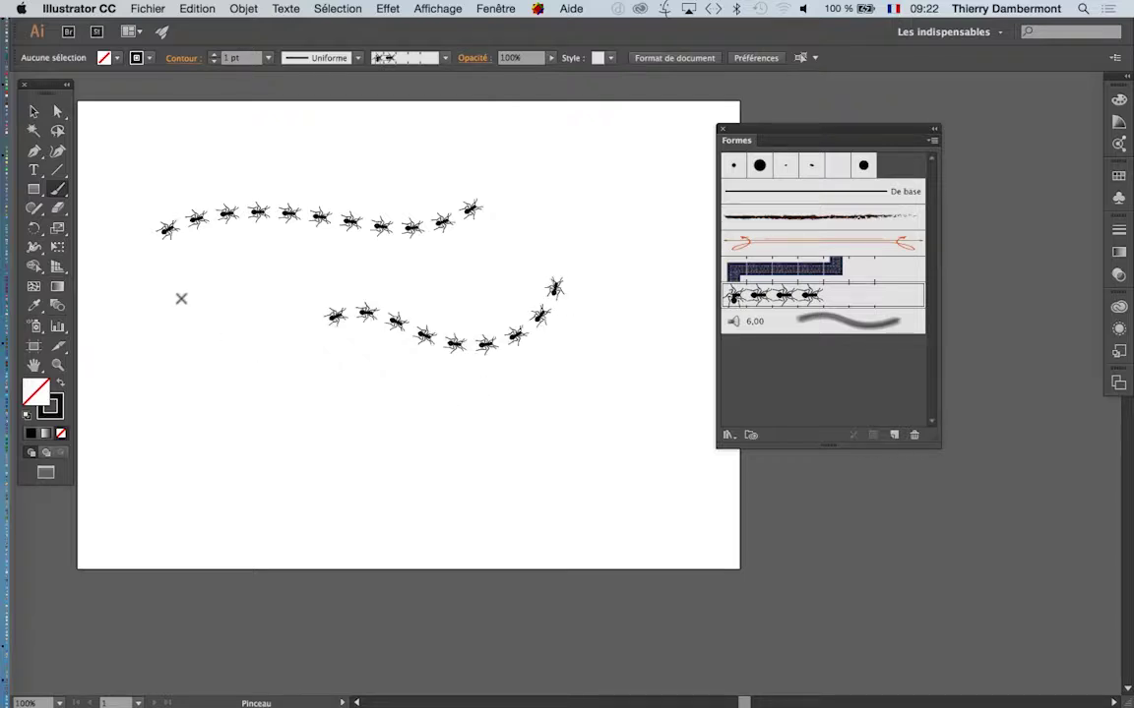
Step: Delete both painted ant strokes from the artboard
{"action": "left_click", "coordinate": [33, 111]}
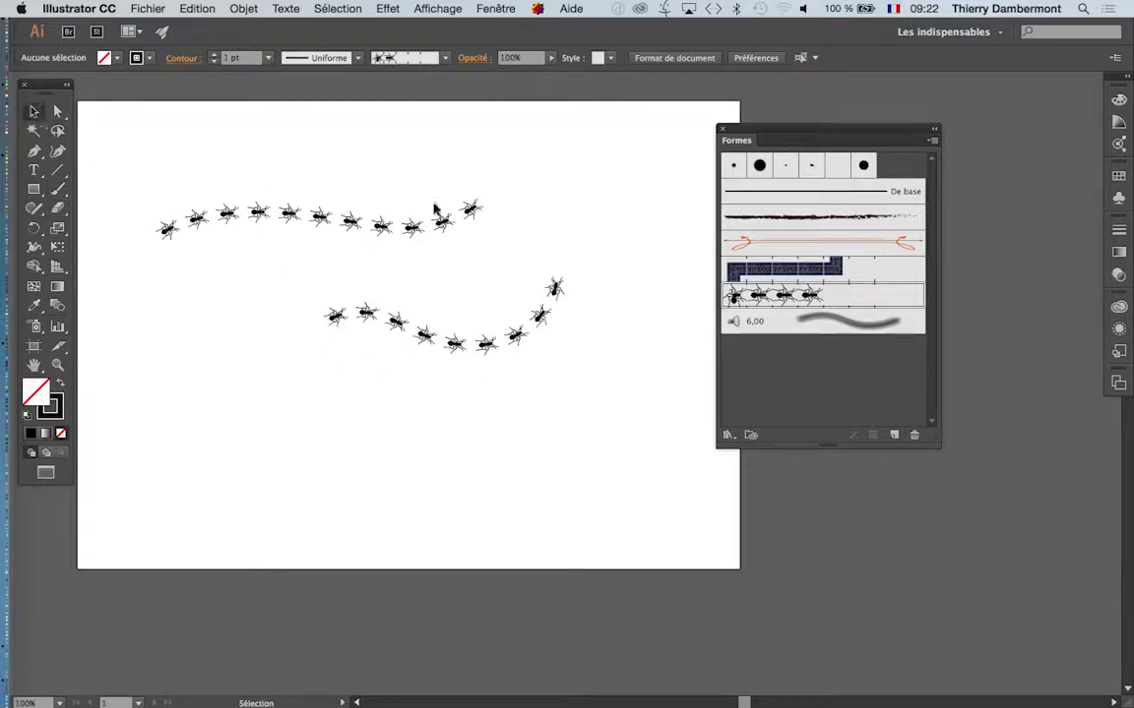
{"action": "key", "text": "a"}
{"action": "left_click", "coordinate": [36, 114]}
{"action": "key", "text": "super+a"}
{"action": "key", "text": "Delete"}
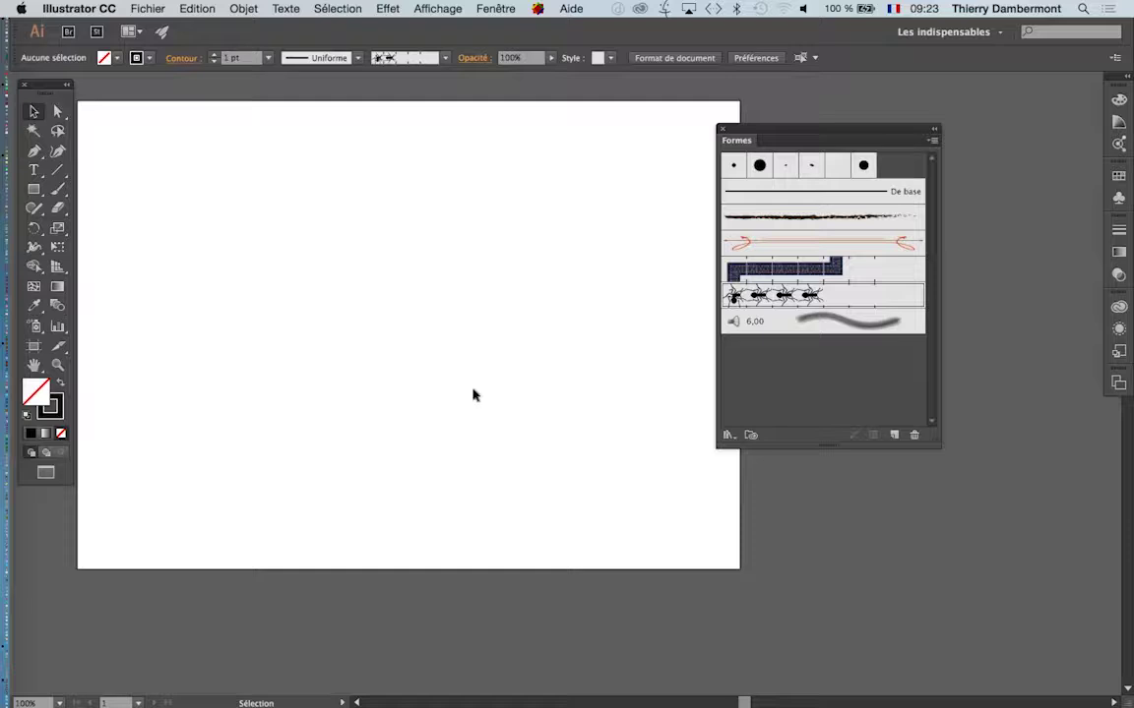
Step: Drag out a spiral about 154 × 130 mm near the artboard's centre with the Spiral tool
{"action": "left_click_drag", "start_coordinate": [45, 86], "coordinate": [88, 103]}
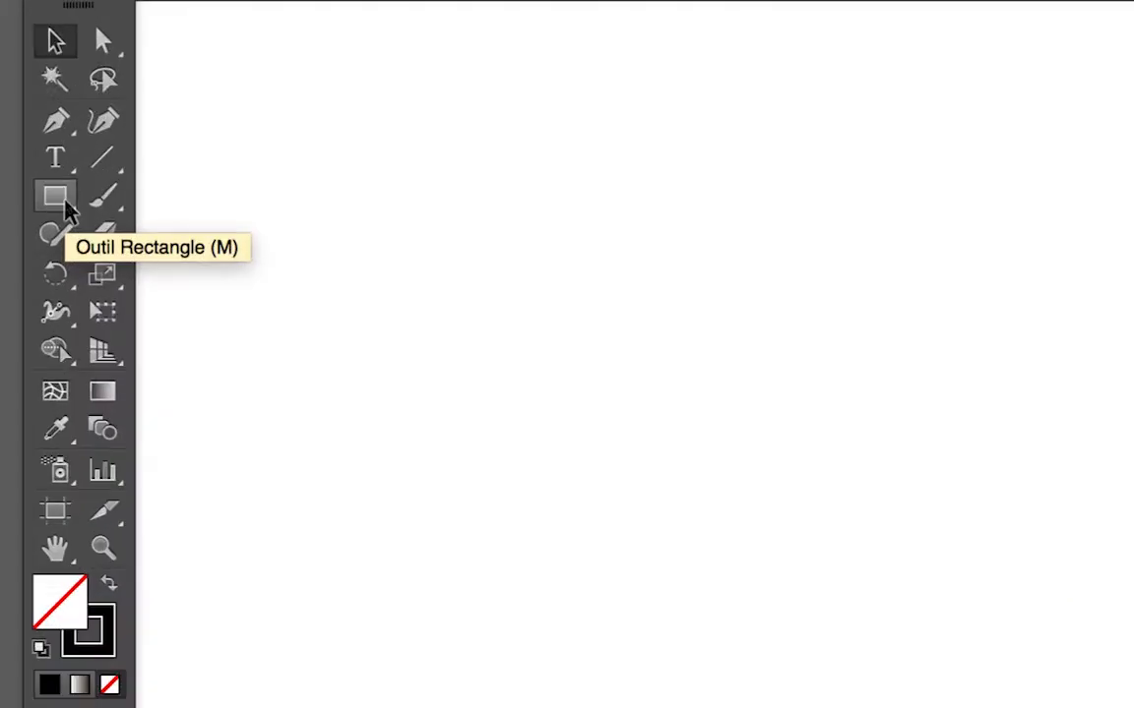
{"action": "left_click", "coordinate": [65, 208]}
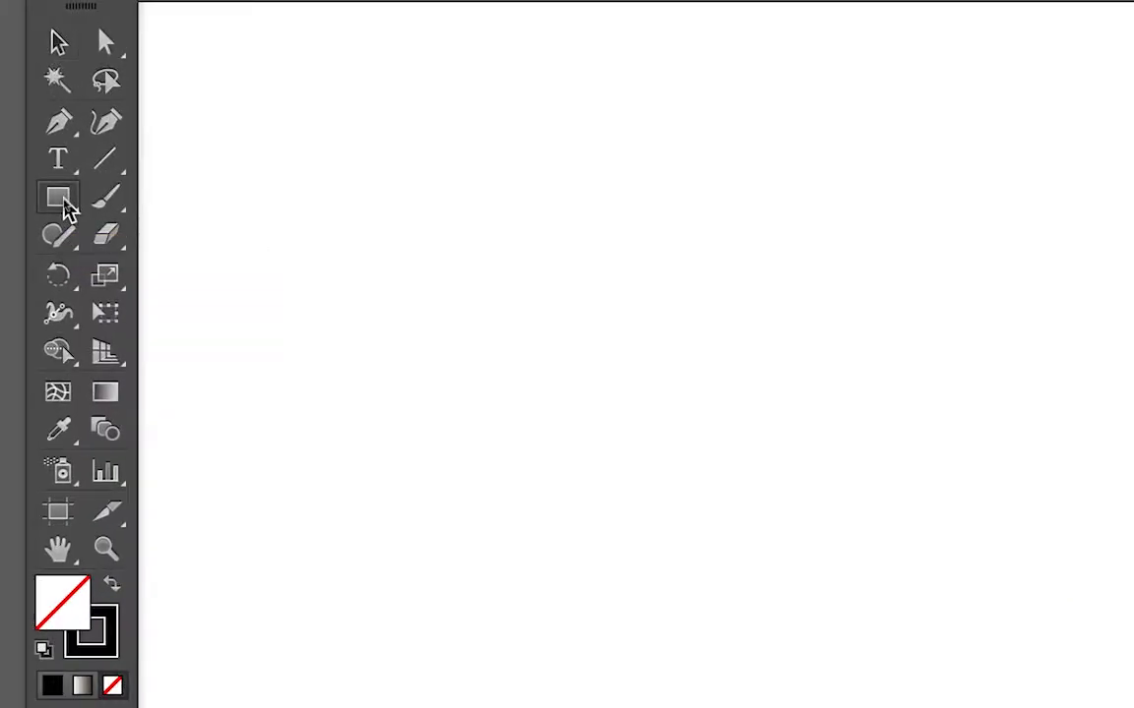
{"action": "left_click", "coordinate": [65, 209]}
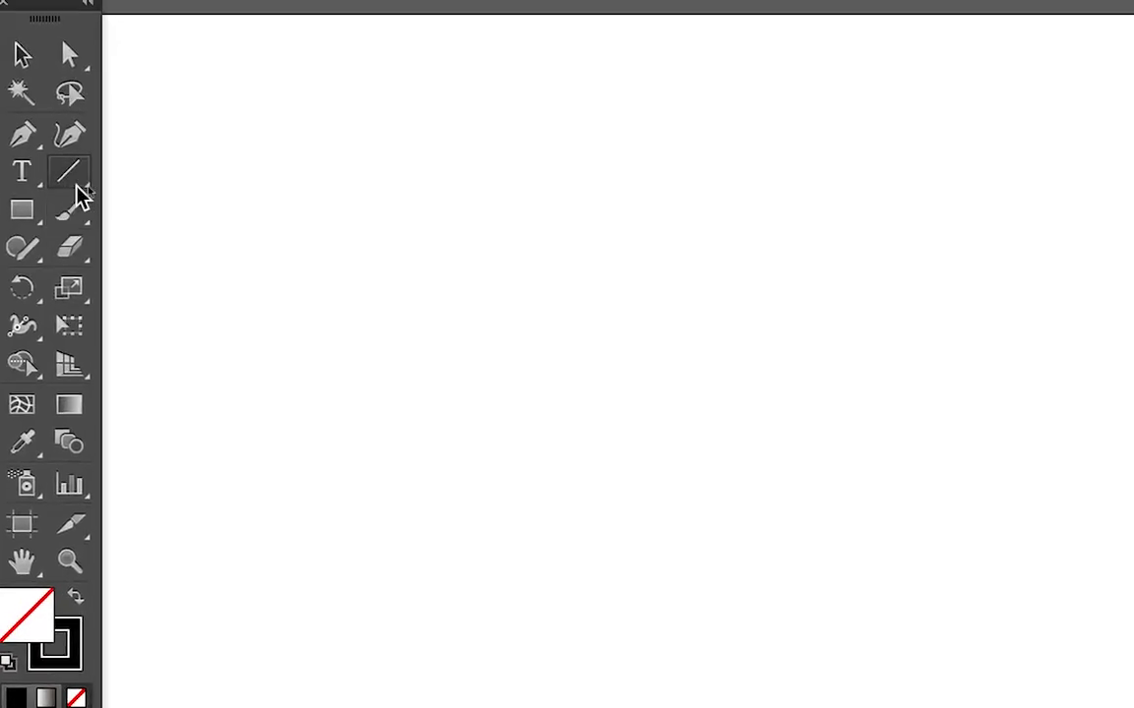
{"action": "left_click", "coordinate": [74, 185]}
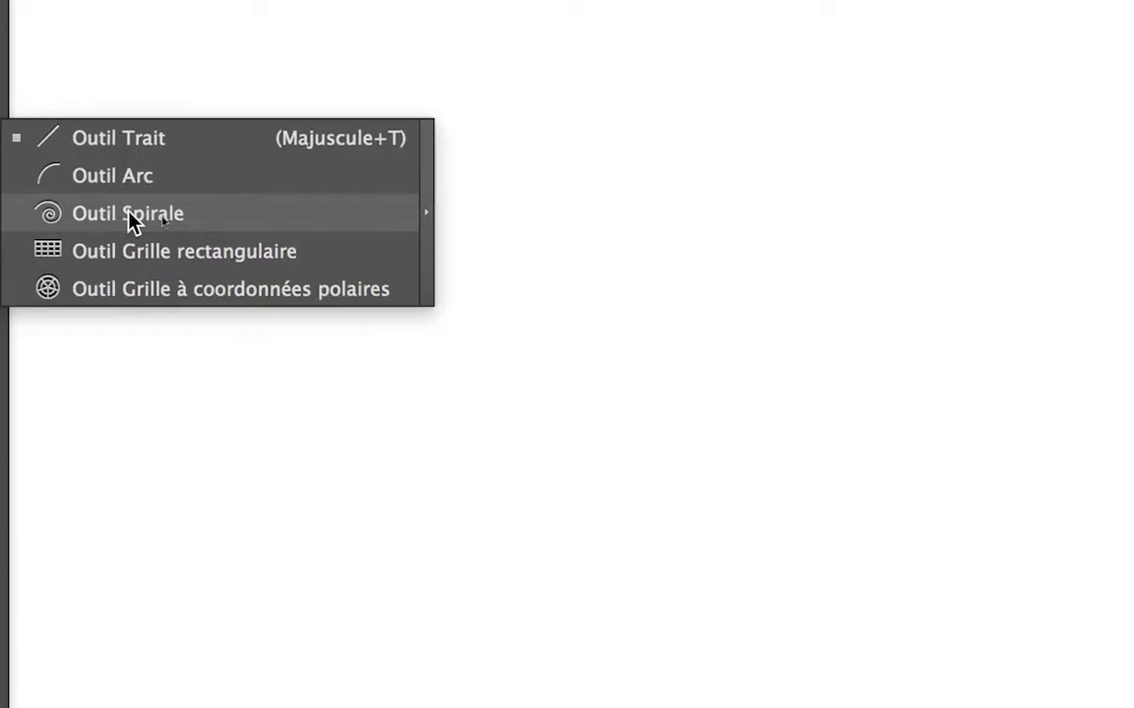
{"action": "left_click", "coordinate": [112, 217]}
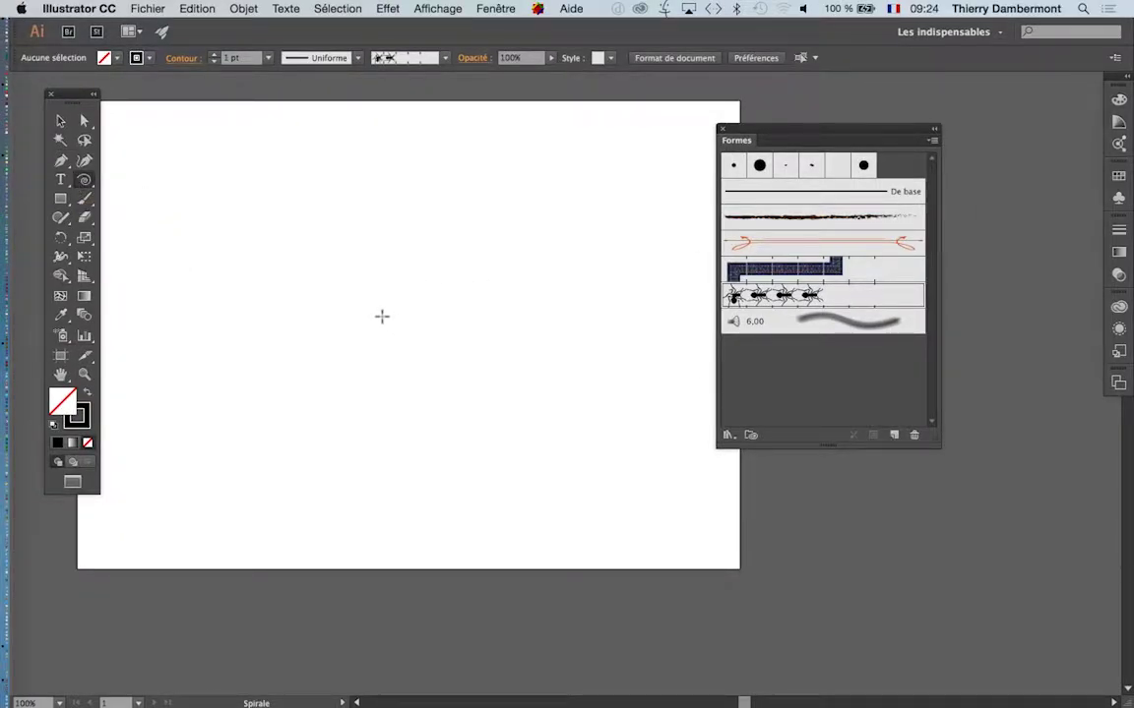
{"action": "left_click_drag", "start_coordinate": [382, 316], "coordinate": [499, 409]}
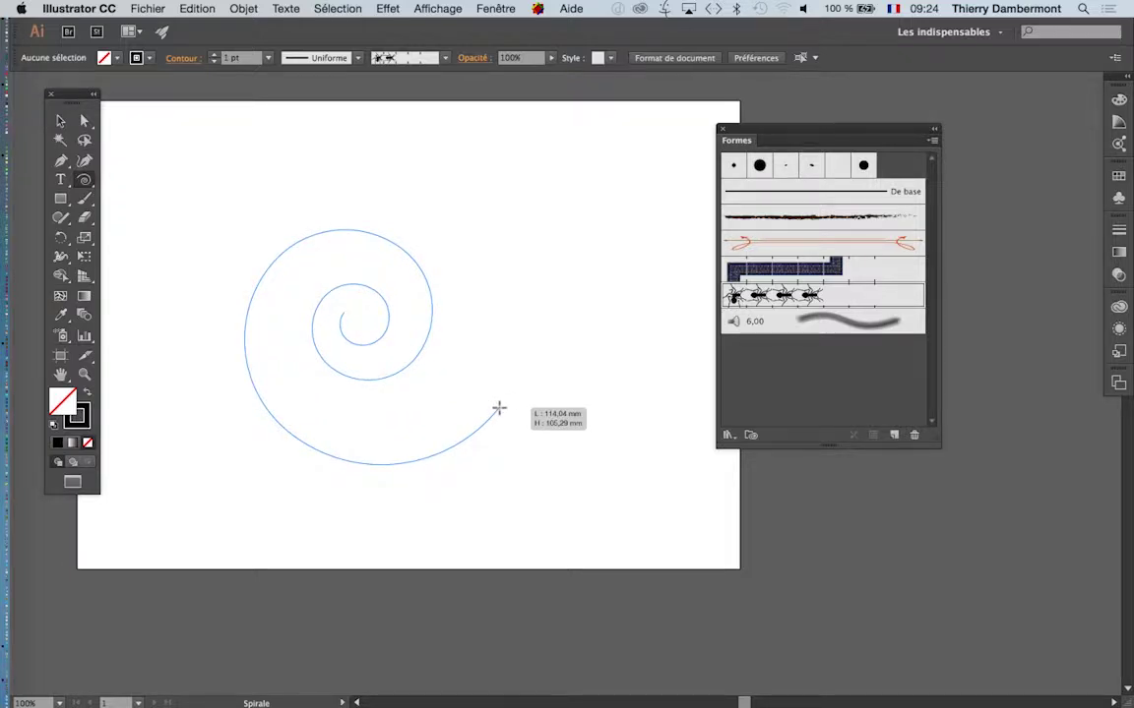
{"action": "left_click_drag", "start_coordinate": [499, 408], "coordinate": [558, 389]}
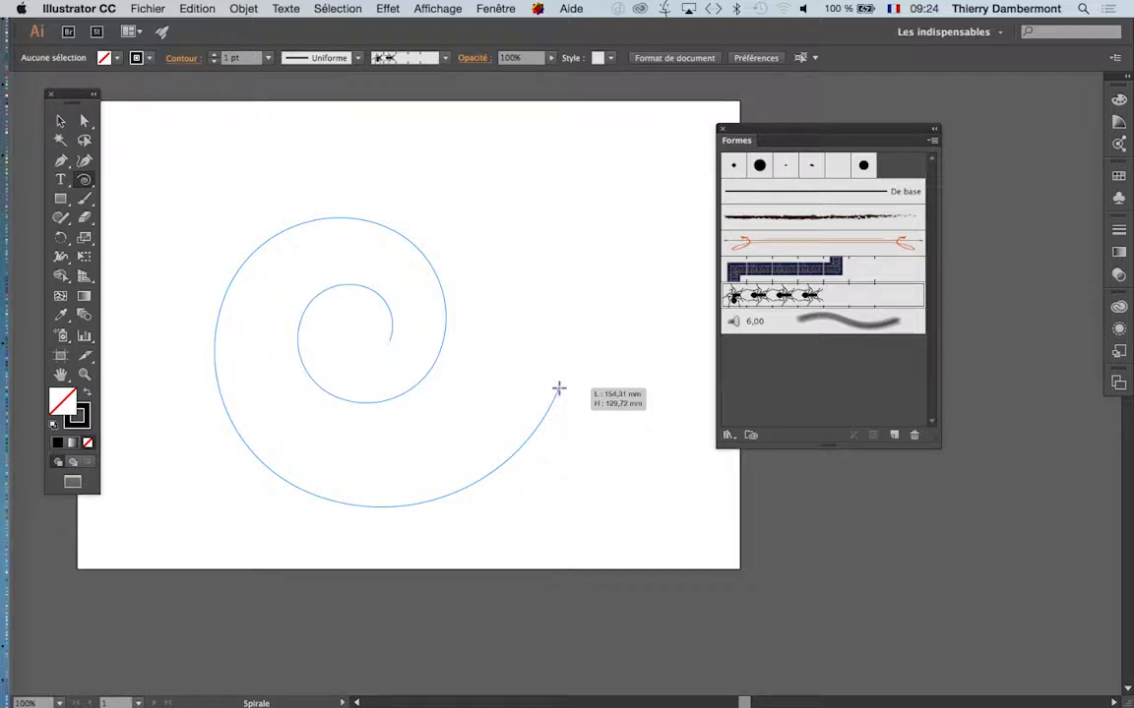
Step: Adjust the spiral's size, decay and number of segments until it makes about three widening turns, and finish it
{"action": "key", "text": "Down"}
{"action": "key", "text": "Down"}
{"action": "mouse_move", "coordinate": [557, 388]}
{"action": "left_mouse_down"}
{"action": "mouse_move", "coordinate": [554, 357]}
{"action": "mouse_move", "coordinate": [552, 366]}
{"action": "left_mouse_up"}
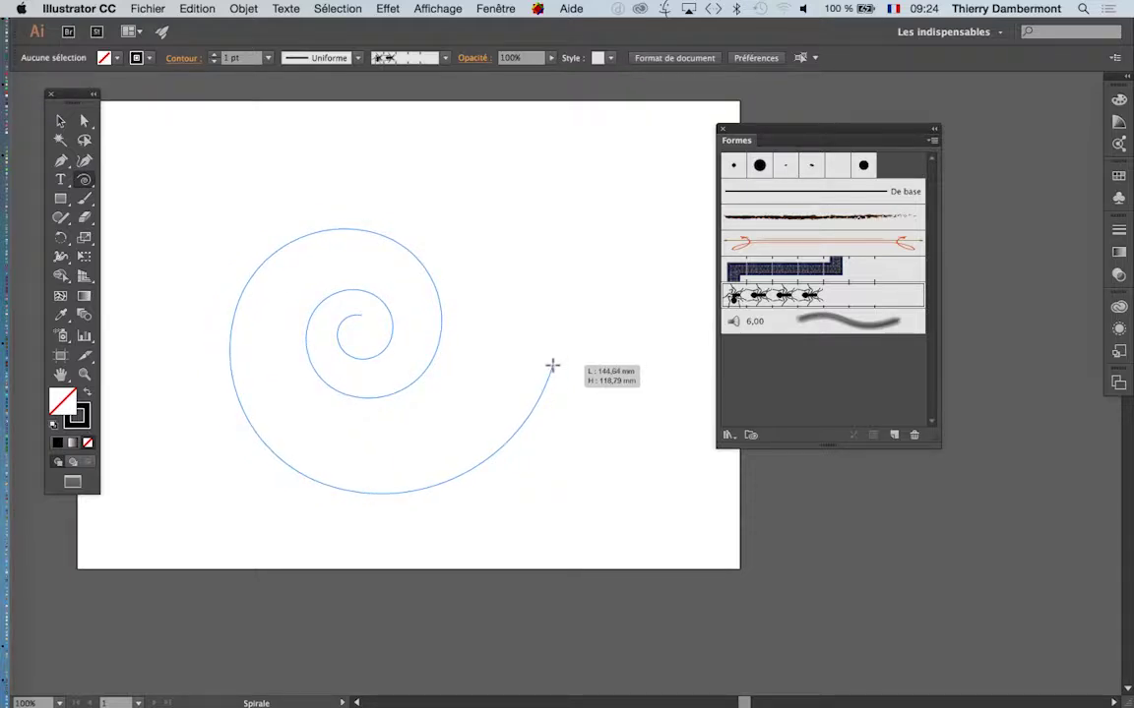
{"action": "left_click_drag", "start_coordinate": [552, 366], "coordinate": [505, 366]}
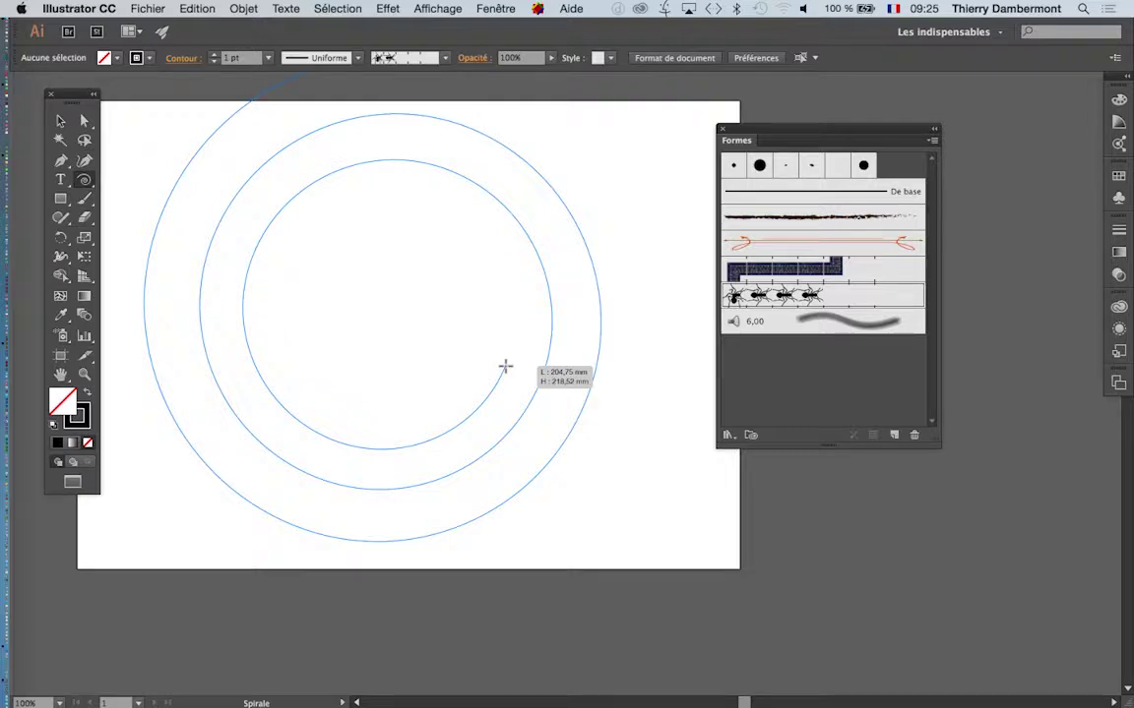
{"action": "left_click_drag", "start_coordinate": [505, 367], "coordinate": [413, 341]}
{"action": "key", "text": "Up"}
{"action": "key", "text": "Down"}
{"action": "key", "text": "Down"}
{"action": "key", "text": "Down"}
{"action": "key", "text": "Down"}
{"action": "key", "text": "Down"}
{"action": "key", "text": "Down"}
{"action": "key", "text": "Up"}
{"action": "key", "text": "Up"}
{"action": "key", "text": "Up"}
{"action": "key", "text": "Up"}
{"action": "key", "text": "Up"}
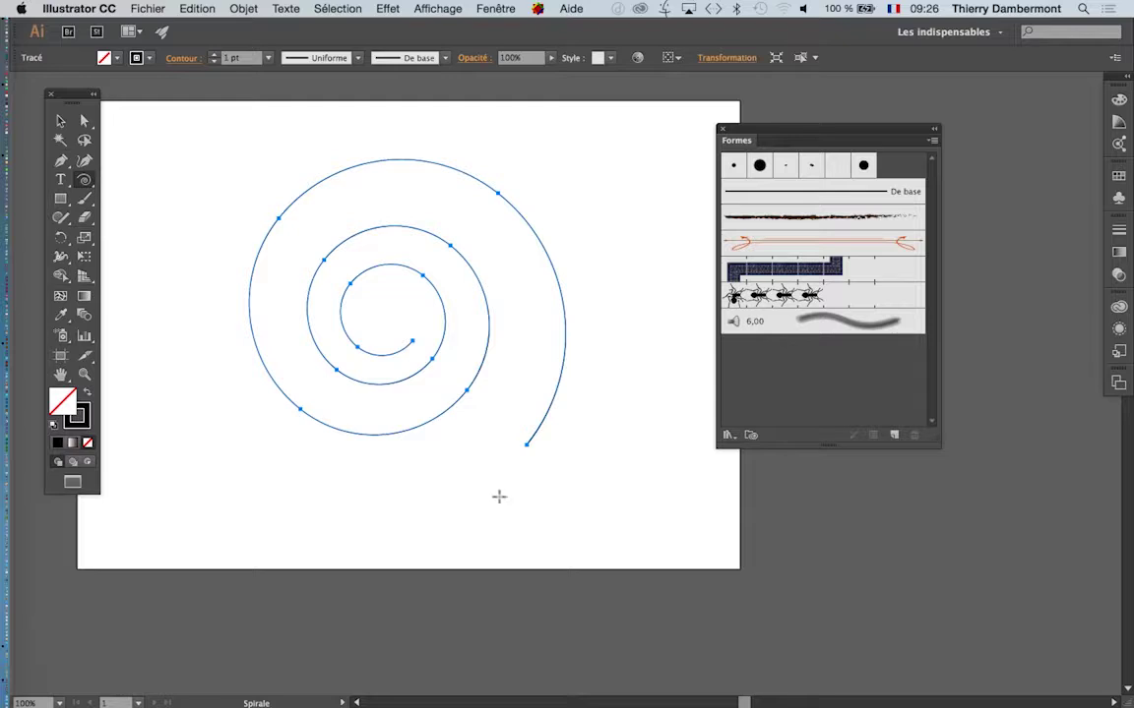
Step: Apply the ant pattern brush to the spiral and move it to the left side of the artboard
{"action": "left_click", "coordinate": [754, 303]}
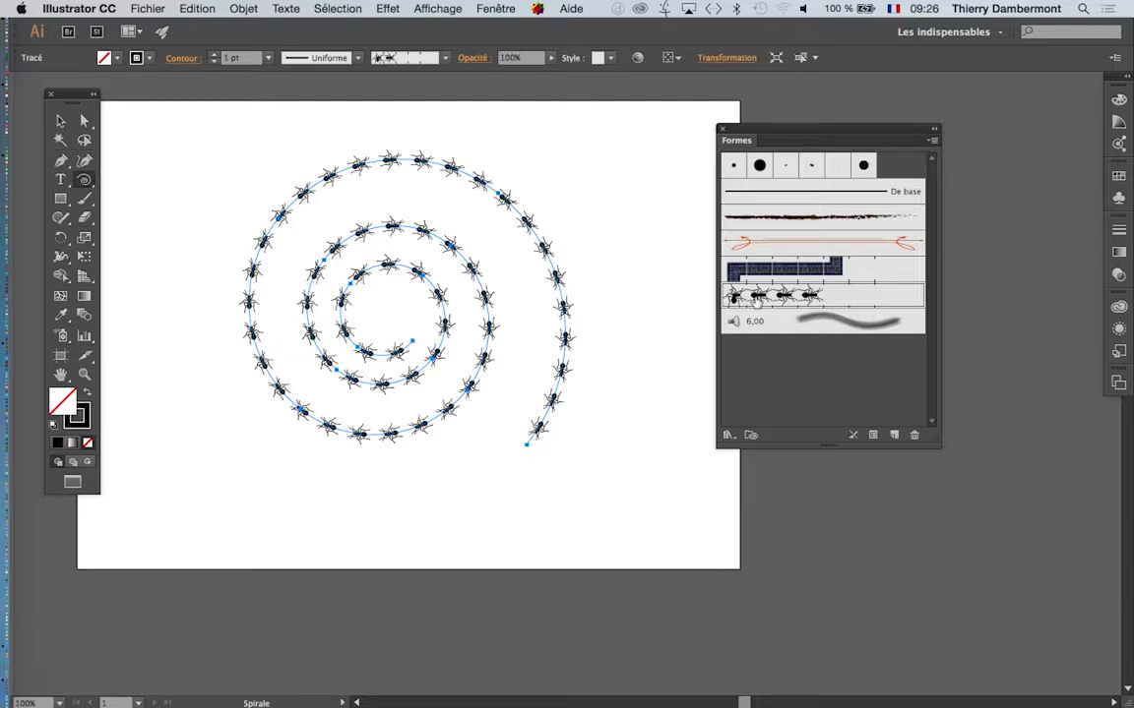
{"action": "key", "text": "super"}
{"action": "left_click", "coordinate": [57, 118]}
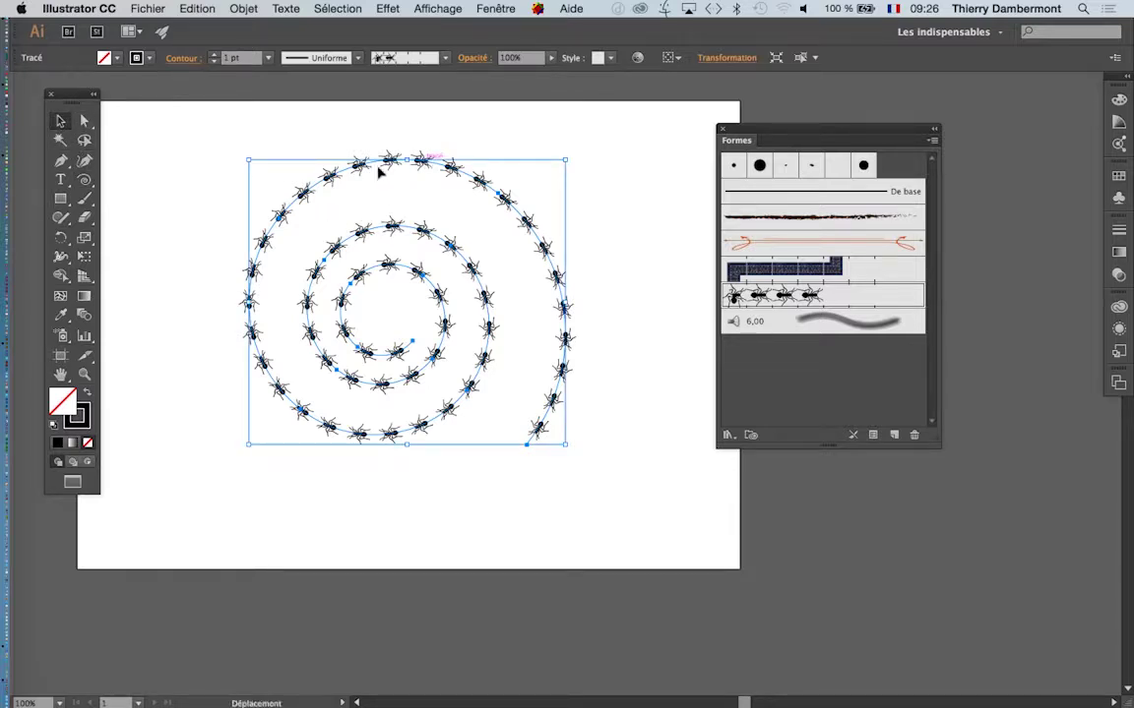
{"action": "left_click_drag", "start_coordinate": [379, 171], "coordinate": [229, 178]}
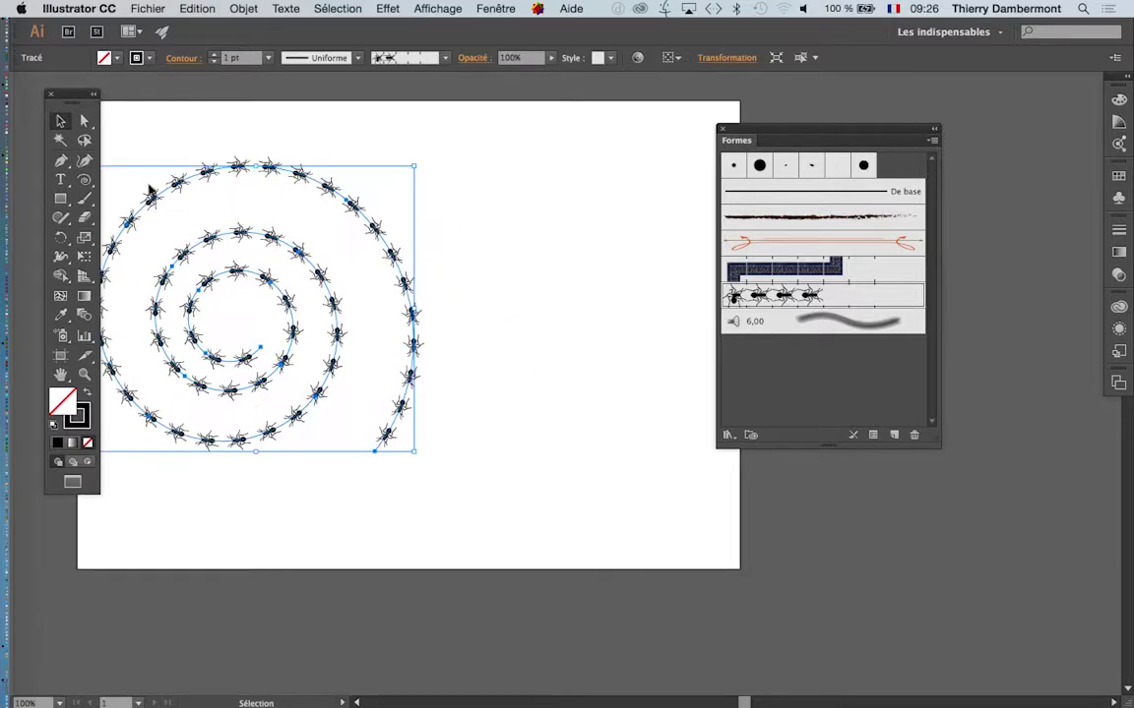
{"action": "left_click", "coordinate": [146, 136]}
Step: Draw a second, more tightly wound spiral on the right half of the artboard, adding segments toward its centre
{"action": "left_click", "coordinate": [86, 181]}
{"action": "left_click_drag", "start_coordinate": [547, 293], "coordinate": [492, 375]}
{"action": "key", "text": "Down"}
{"action": "key", "text": "Down"}
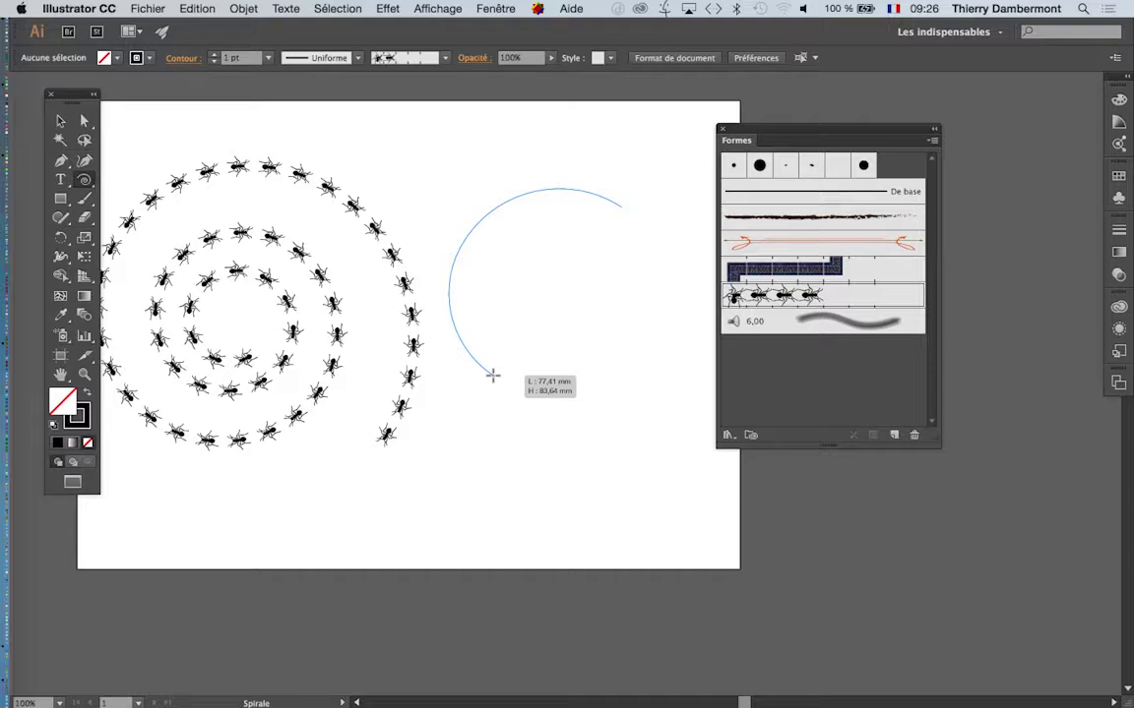
{"action": "key", "text": "Up"}
{"action": "key", "text": "Up"}
{"action": "key", "text": "Up"}
{"action": "key", "text": "Up"}
{"action": "key", "text": "Up"}
{"action": "key", "text": "Up"}
{"action": "key", "text": "Up"}
{"action": "mouse_move", "coordinate": [492, 375]}
{"action": "left_mouse_down"}
{"action": "mouse_move", "coordinate": [486, 284]}
{"action": "mouse_move", "coordinate": [528, 306]}
{"action": "left_mouse_up"}
{"action": "key", "text": "Up"}
{"action": "key", "text": "Up"}
{"action": "key", "text": "Up"}
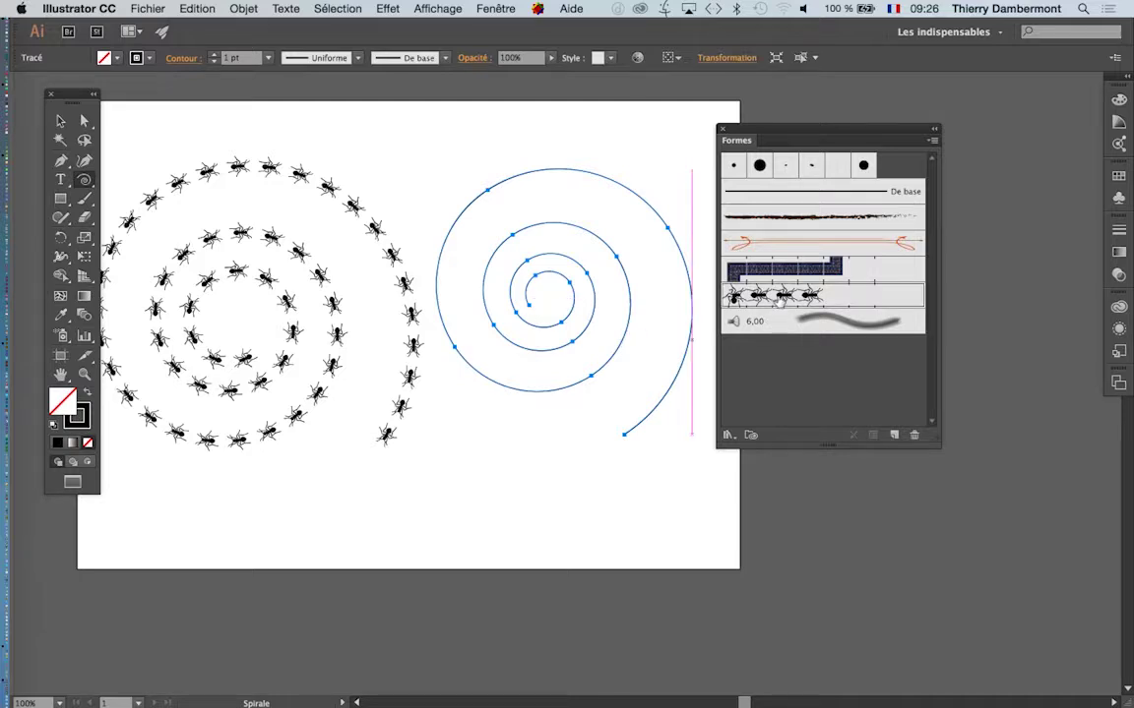
Step: Apply the ant pattern brush to the second spiral and shift it slightly right and down
{"action": "left_click", "coordinate": [777, 295]}
{"action": "left_click", "coordinate": [60, 120]}
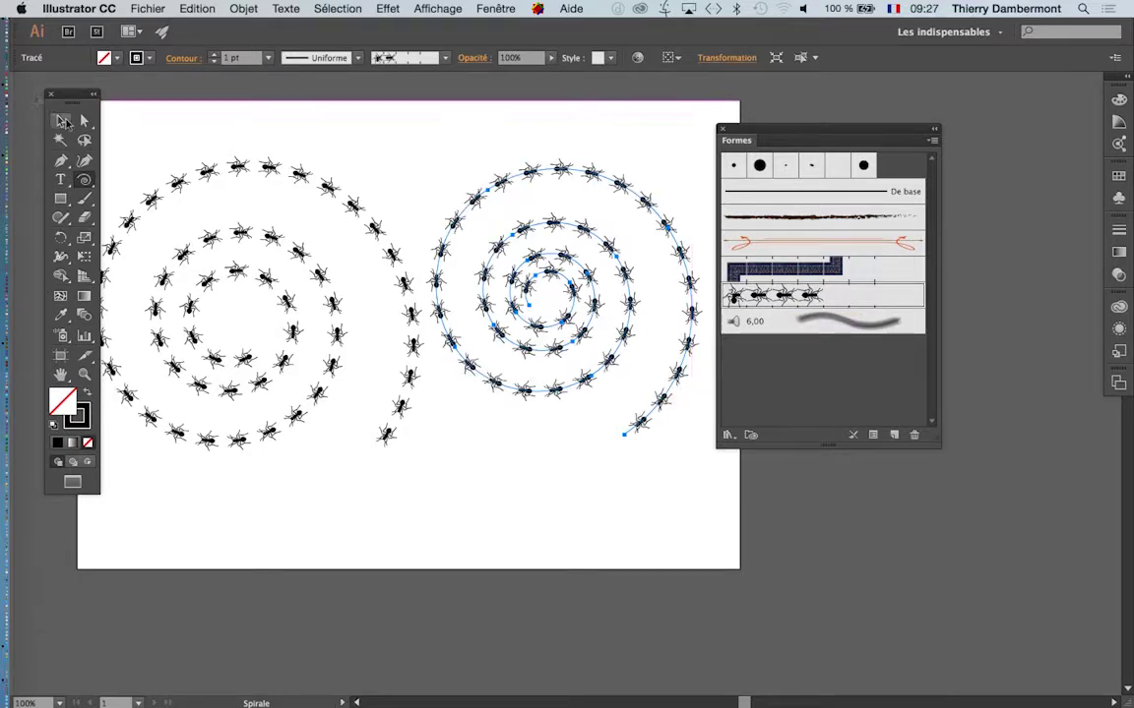
{"action": "left_click", "coordinate": [364, 138]}
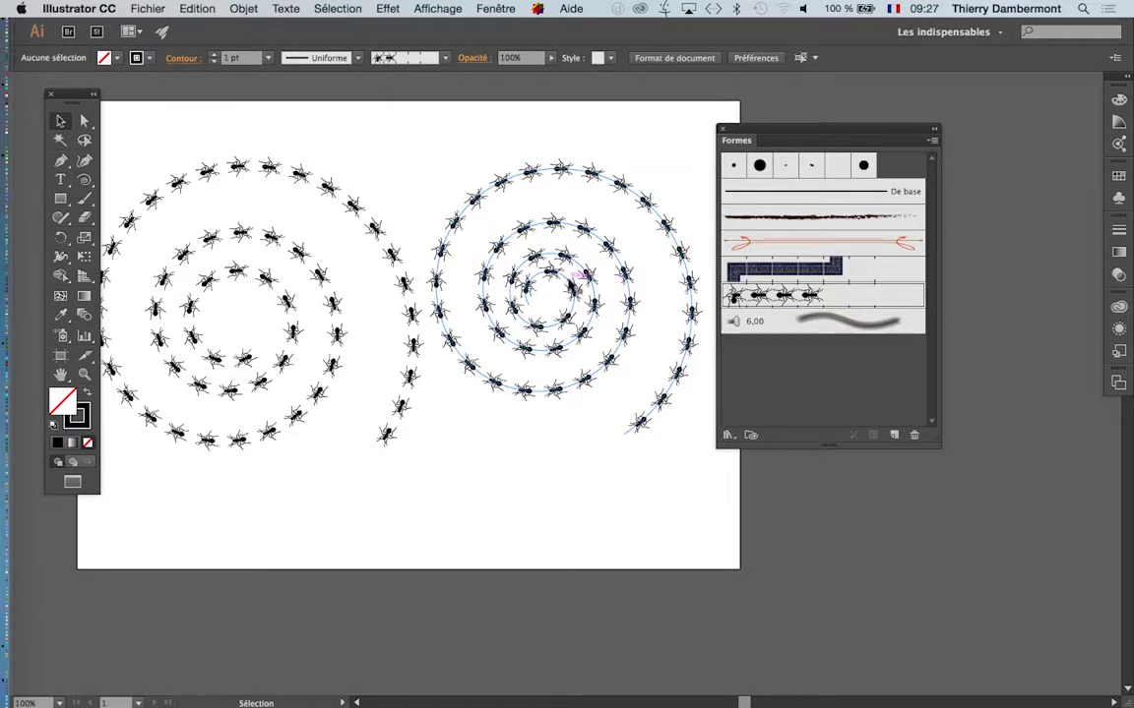
{"action": "left_click_drag", "start_coordinate": [578, 283], "coordinate": [592, 290]}
{"action": "left_click", "coordinate": [591, 494]}
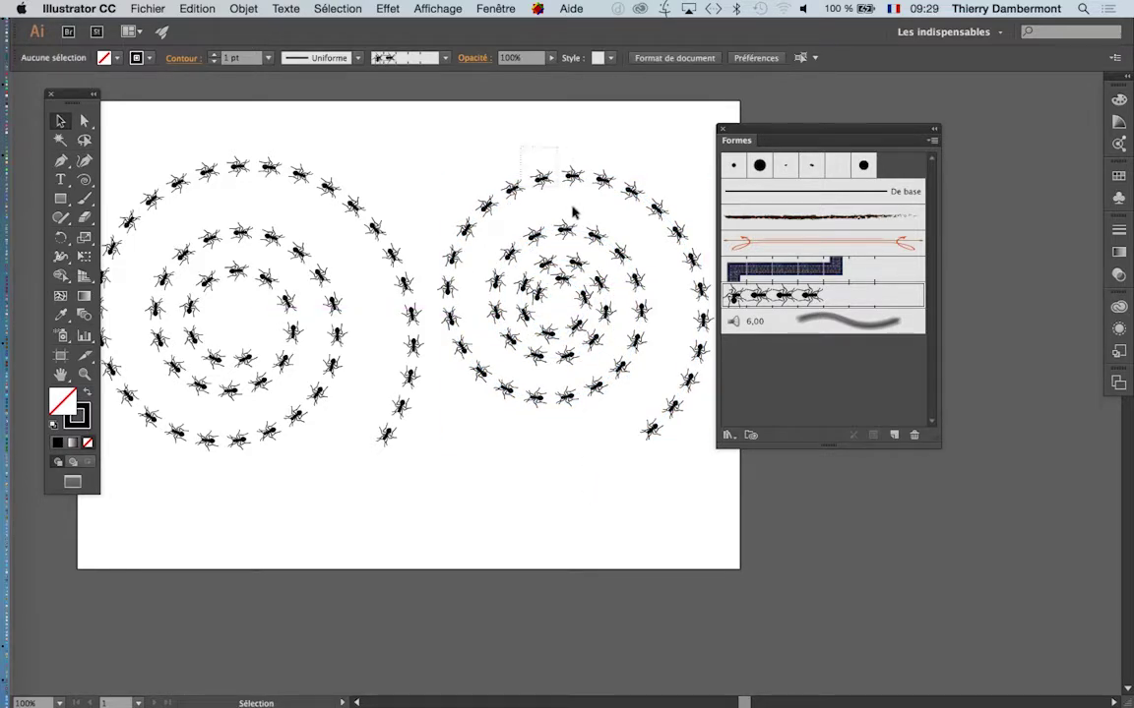
Step: Delete the second ant spiral and draw a short curl with only a few segments in the emptied right half of the artboard
{"action": "left_click", "coordinate": [574, 212]}
{"action": "key", "text": "Delete"}
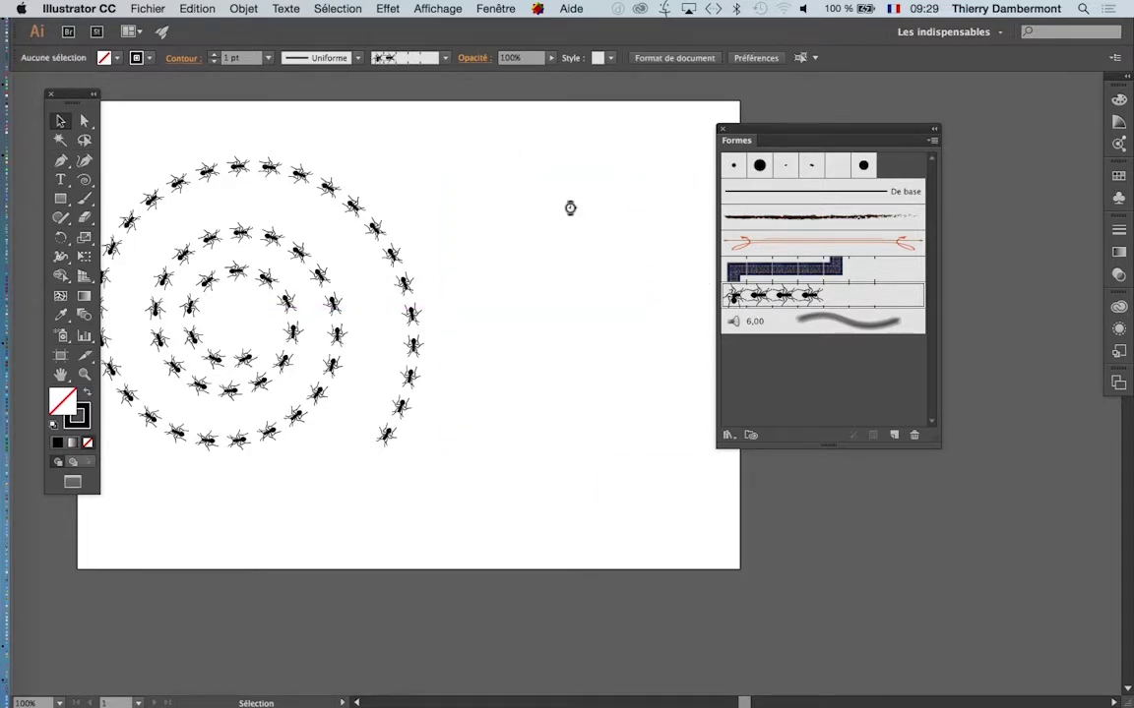
{"action": "left_click", "coordinate": [84, 179]}
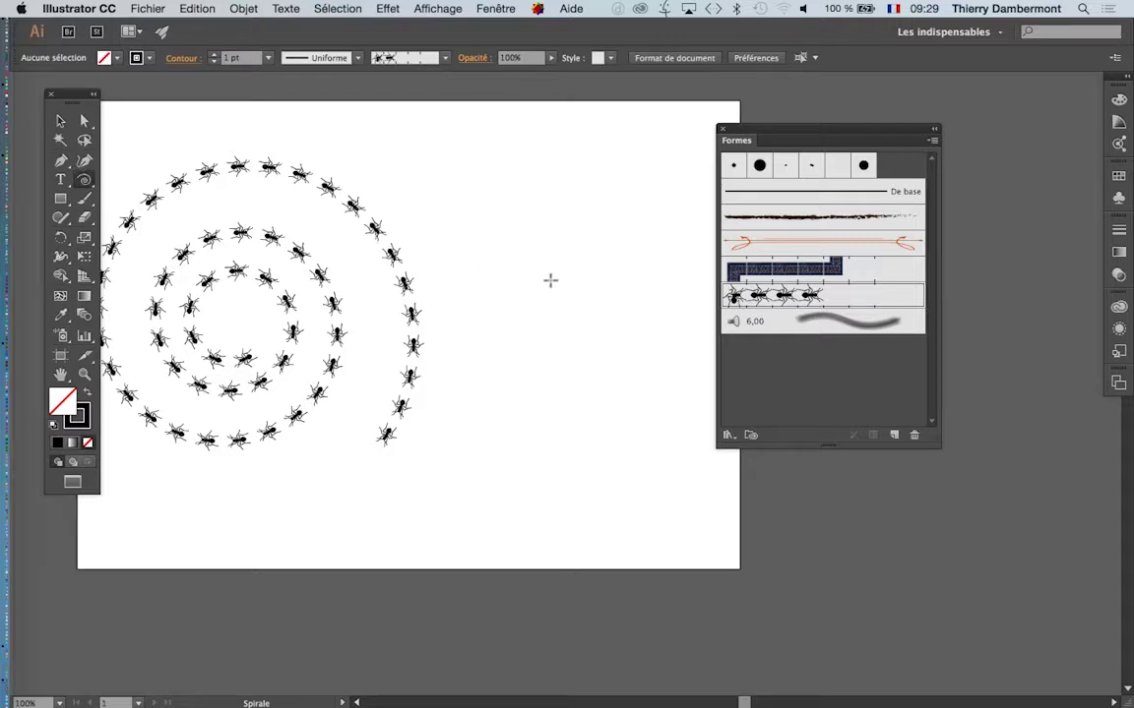
{"action": "left_click_drag", "start_coordinate": [550, 280], "coordinate": [562, 239]}
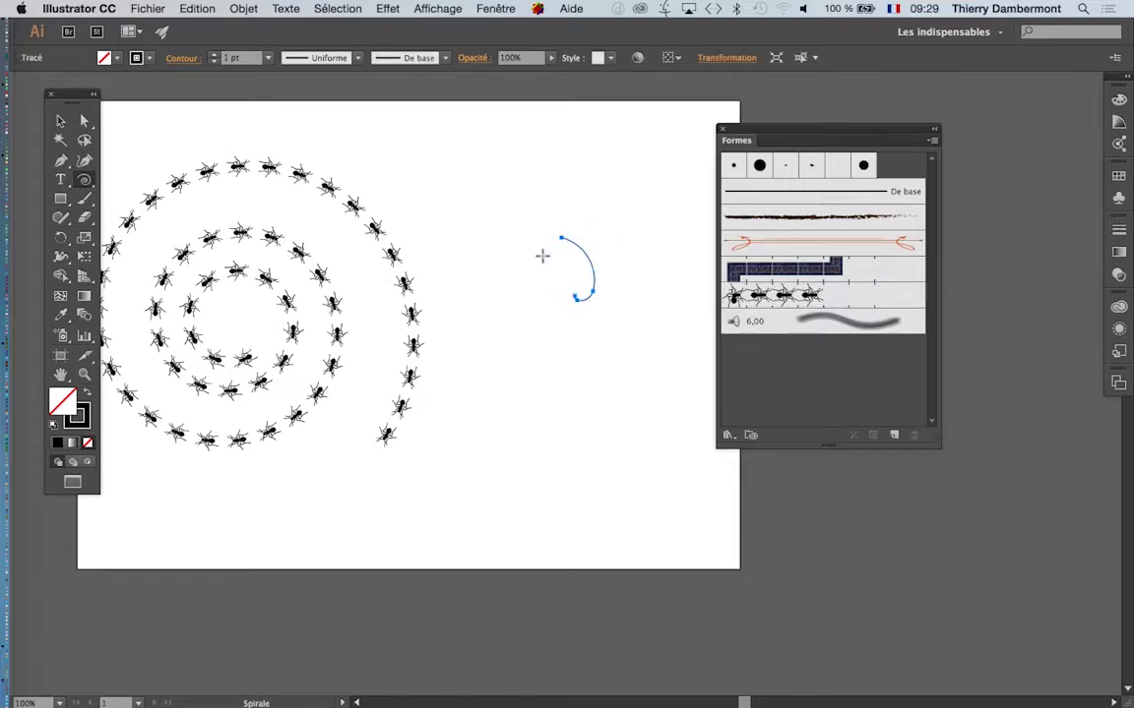
Step: Draw another short curl below the first, plus three multi-turn spirals of different sizes across the artboard's centre and lower right
{"action": "key", "text": "alt+super+8"}
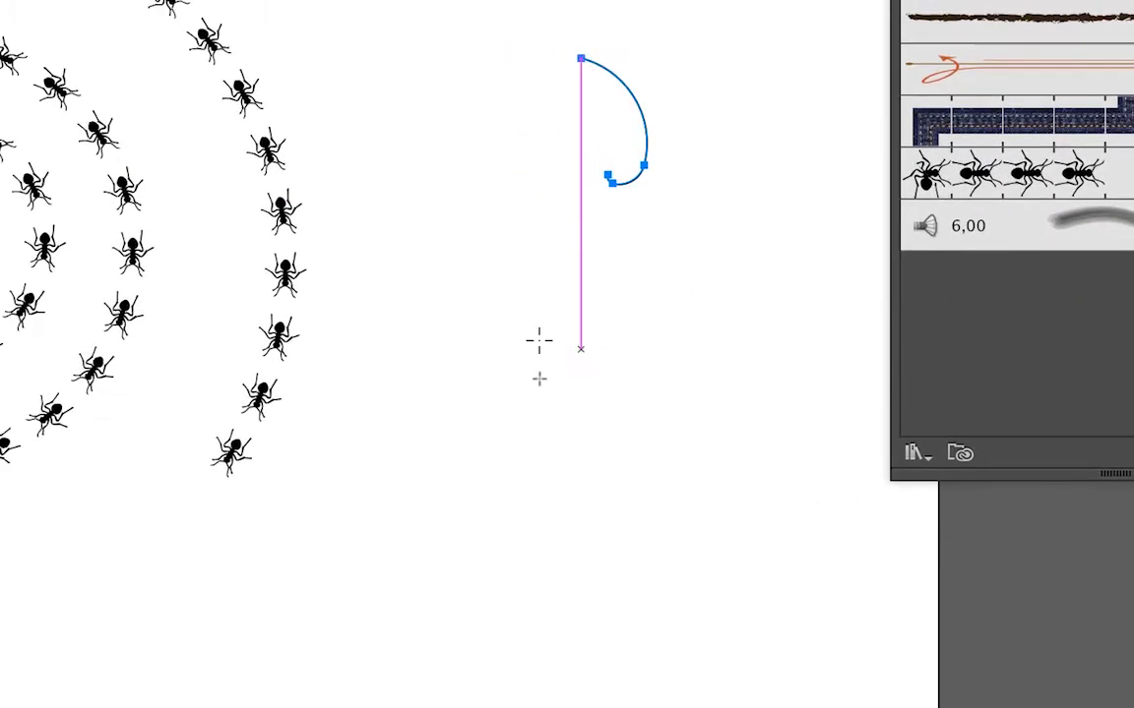
{"action": "left_click_drag", "start_coordinate": [540, 340], "coordinate": [482, 286]}
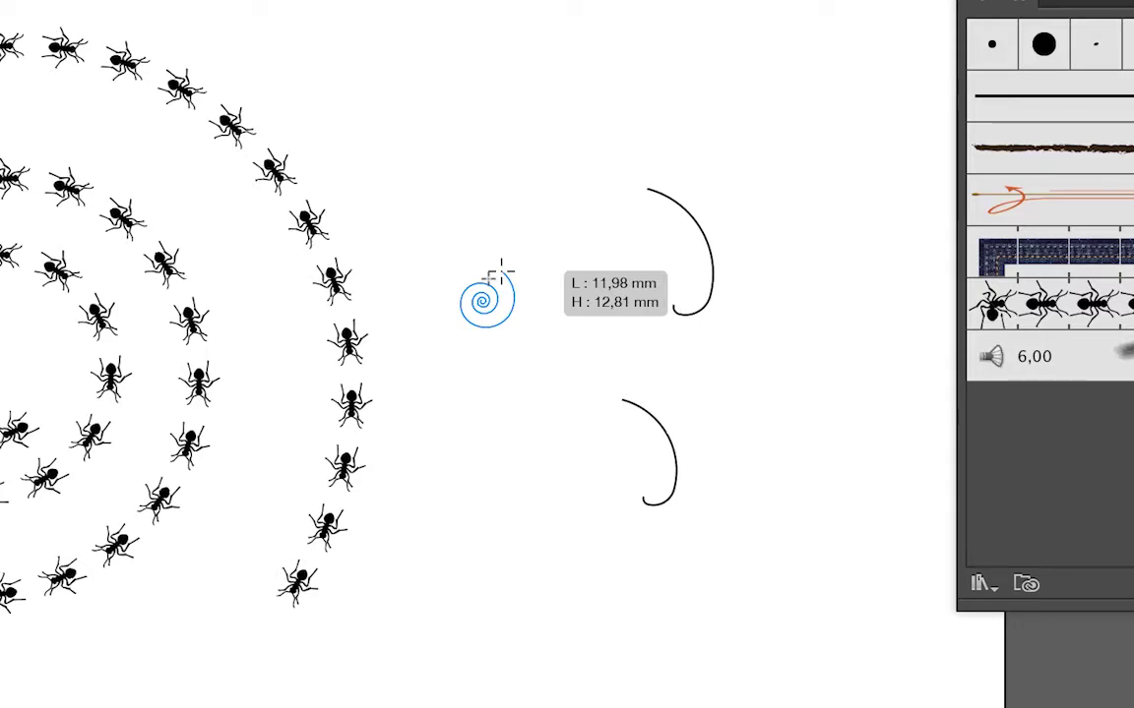
{"action": "left_click_drag", "start_coordinate": [501, 274], "coordinate": [557, 220]}
{"action": "left_click_drag", "start_coordinate": [536, 404], "coordinate": [633, 307]}
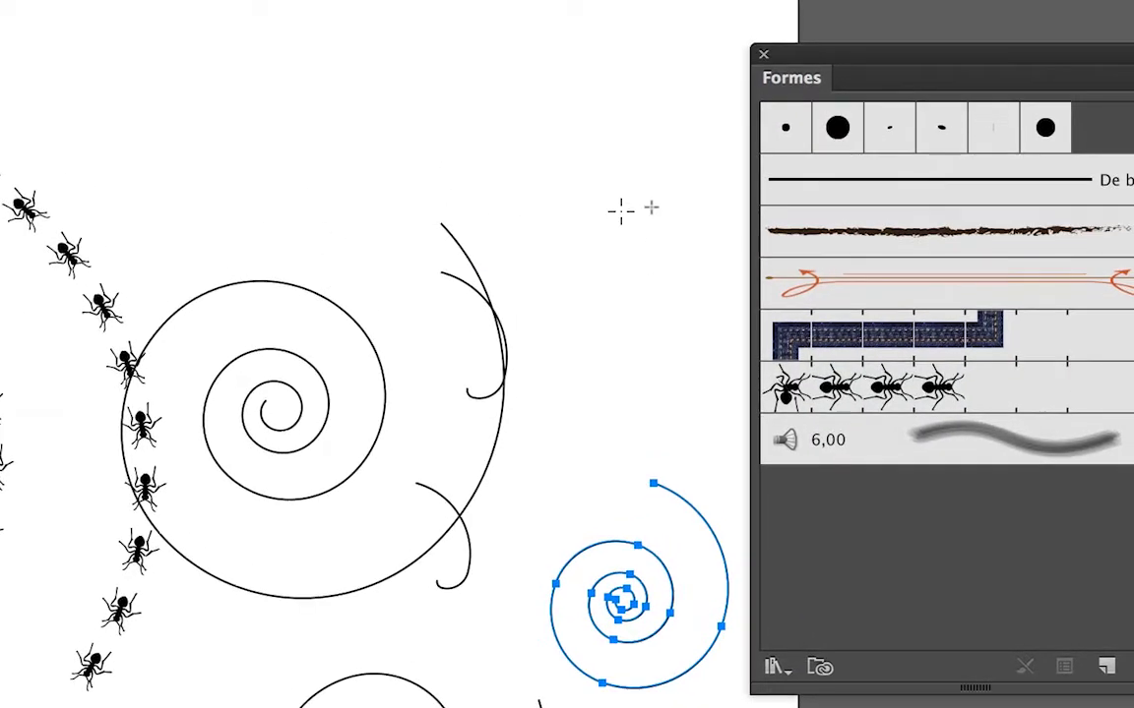
Step: Draw a short arc, a tightly wound spiral and a looser spiral in the artboard's upper part, and move the brushes panel off the artboard
{"action": "left_click_drag", "start_coordinate": [621, 209], "coordinate": [623, 89]}
{"action": "left_click_drag", "start_coordinate": [468, 177], "coordinate": [441, 175]}
{"action": "left_click_drag", "start_coordinate": [456, 180], "coordinate": [447, 202]}
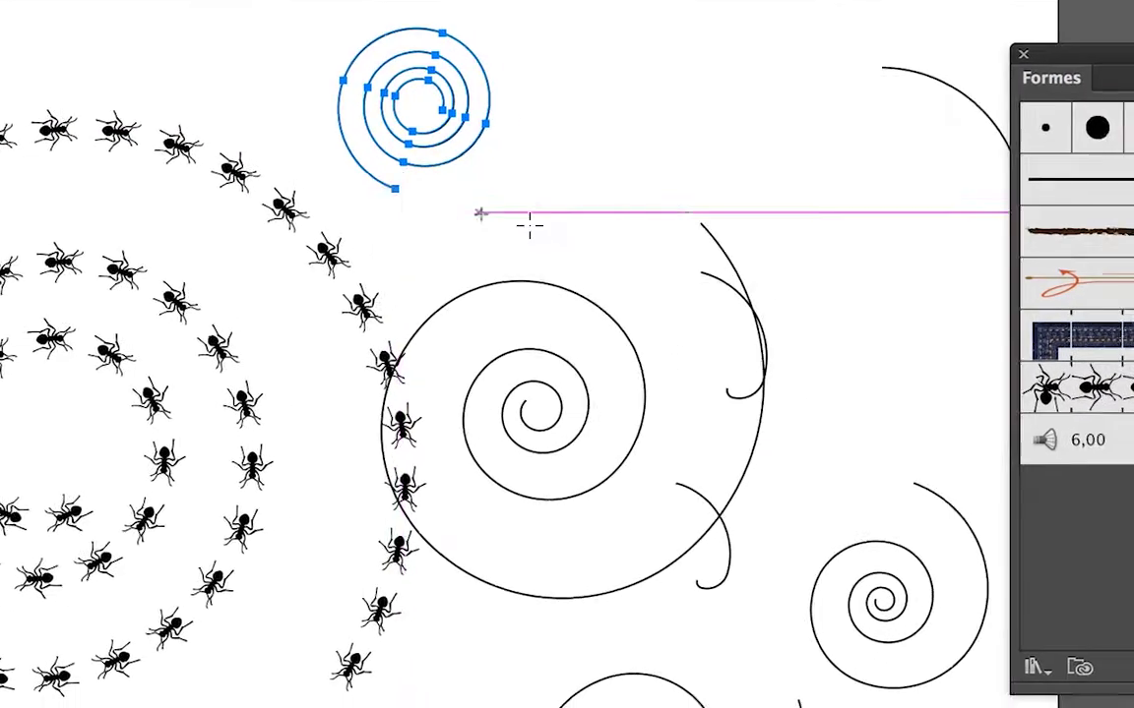
{"action": "left_click_drag", "start_coordinate": [667, 248], "coordinate": [782, 395]}
{"action": "left_click_drag", "start_coordinate": [571, 271], "coordinate": [567, 253]}
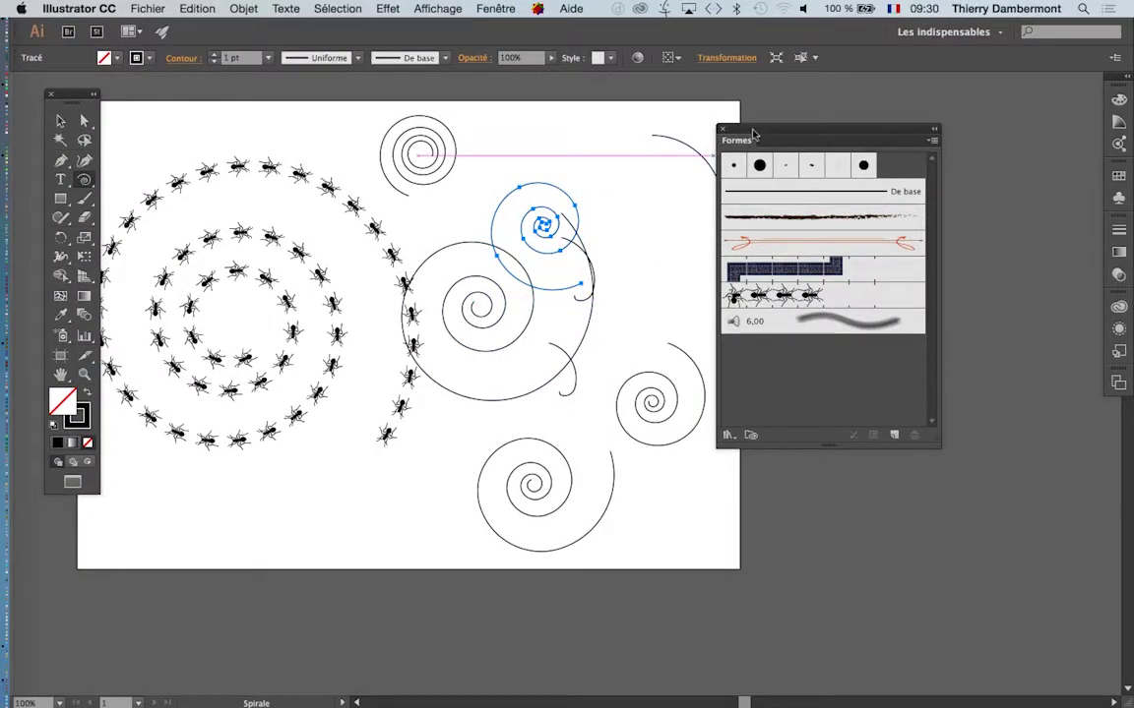
{"action": "left_click_drag", "start_coordinate": [753, 132], "coordinate": [850, 136]}
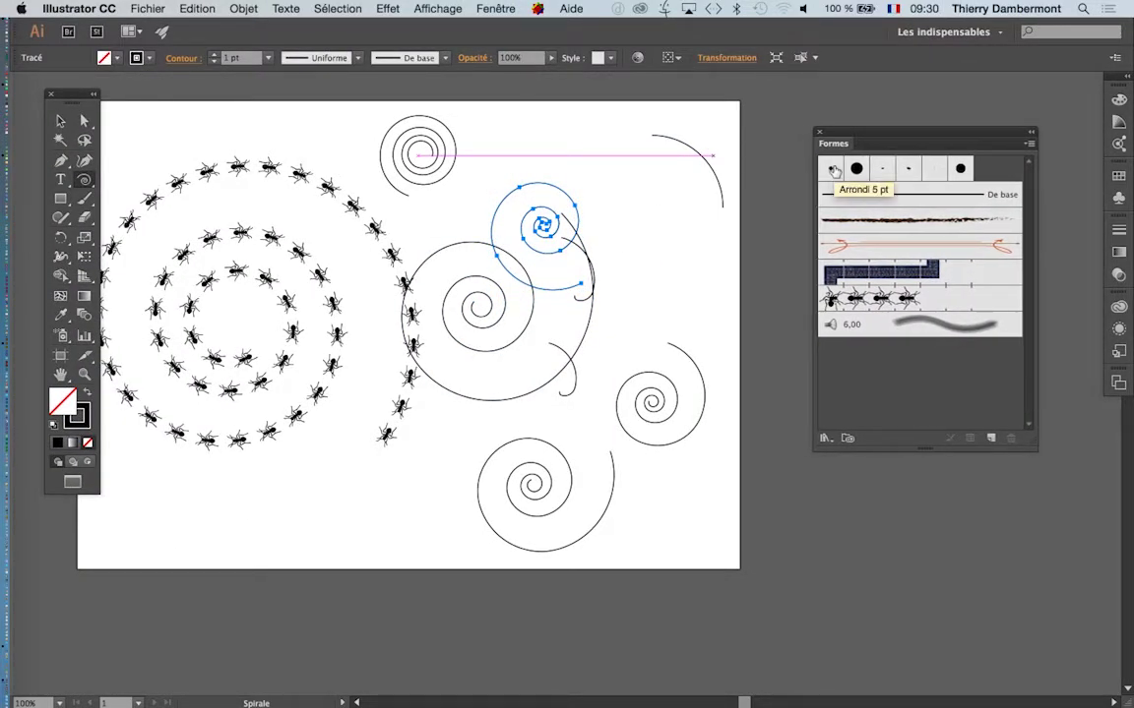